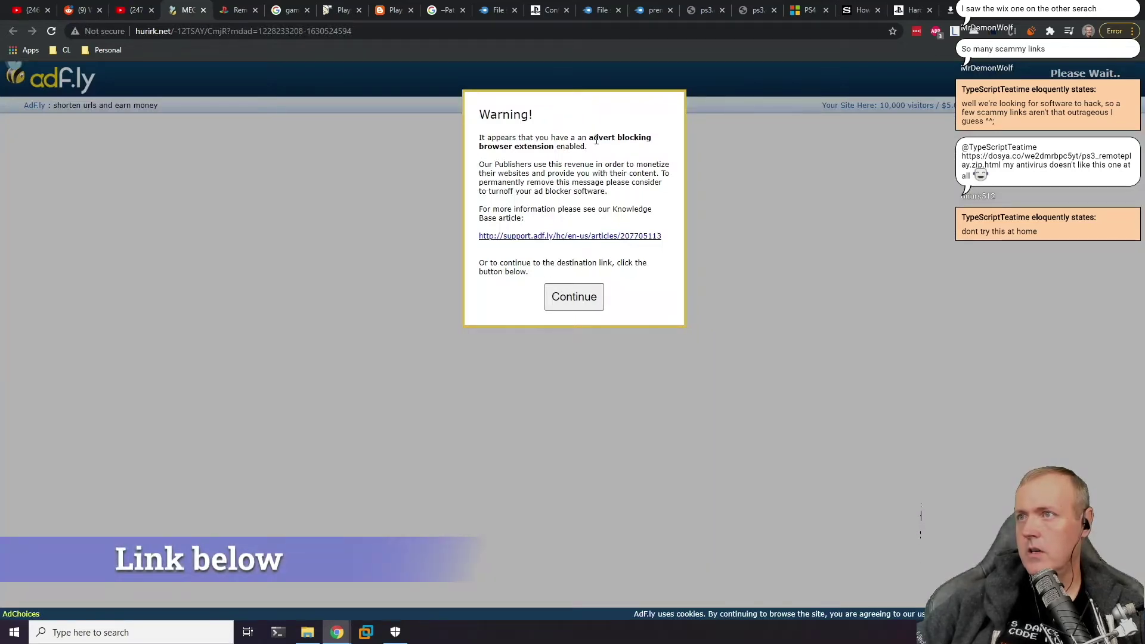
- Continue past the AdF.ly ad page to MEGA, accept all cookies, and download Remote play 1.1.0 and launcher.rar
click(575, 298)
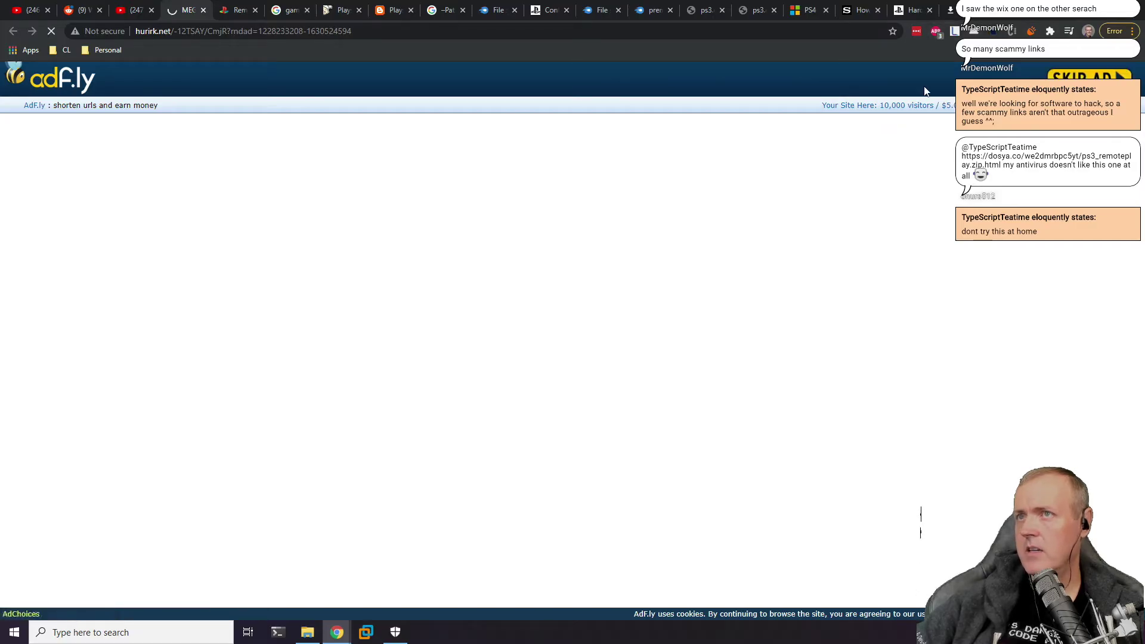
click(1068, 74)
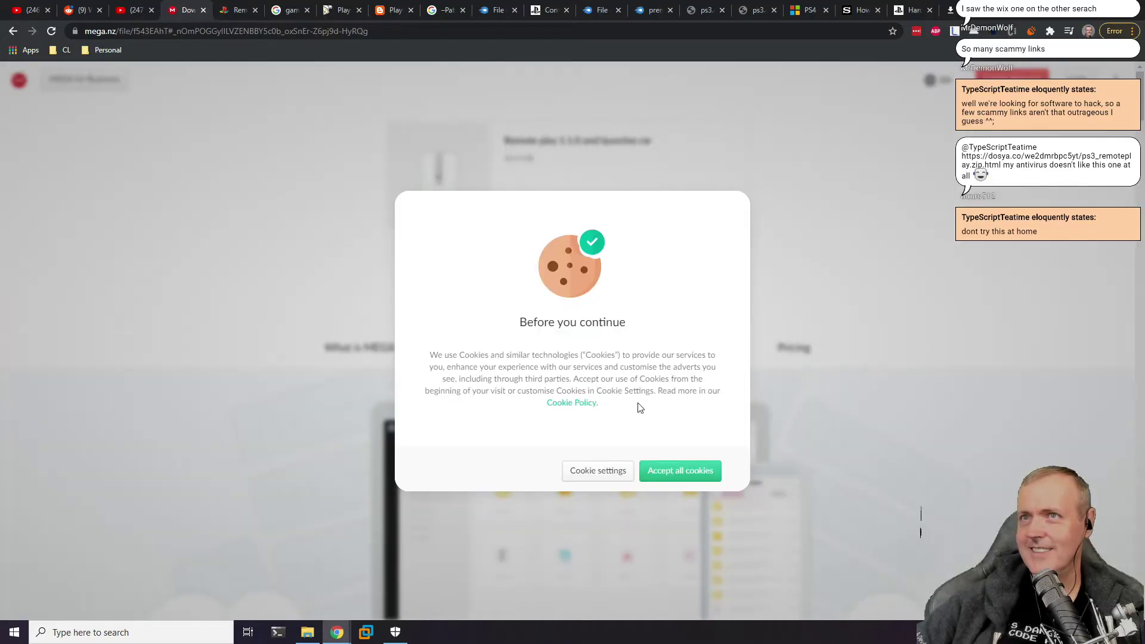
click(697, 472)
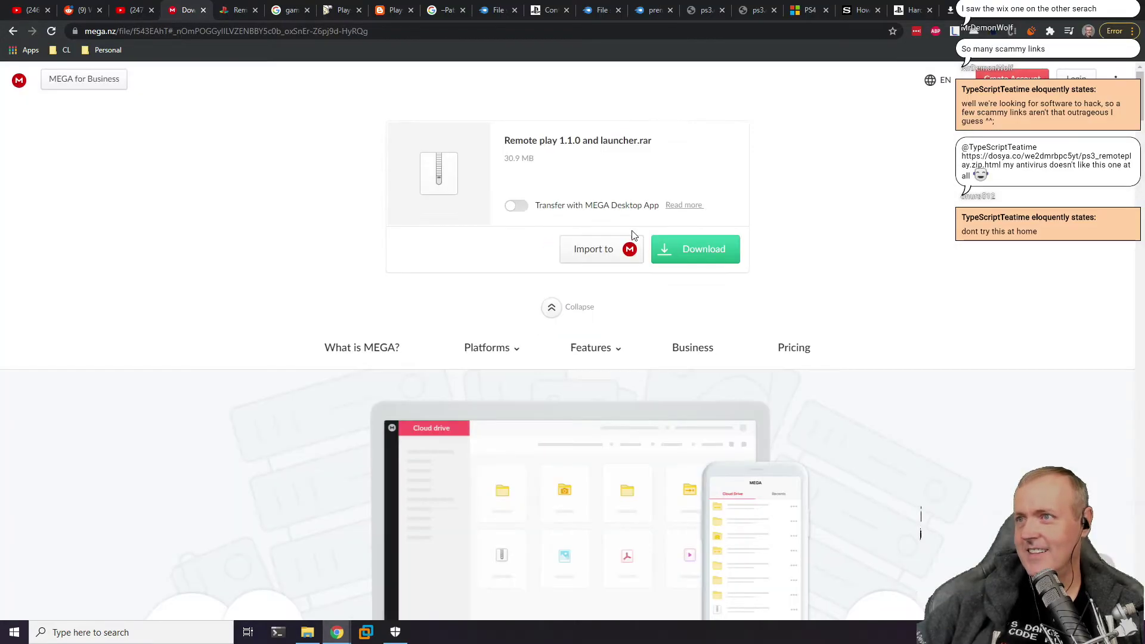
click(712, 256)
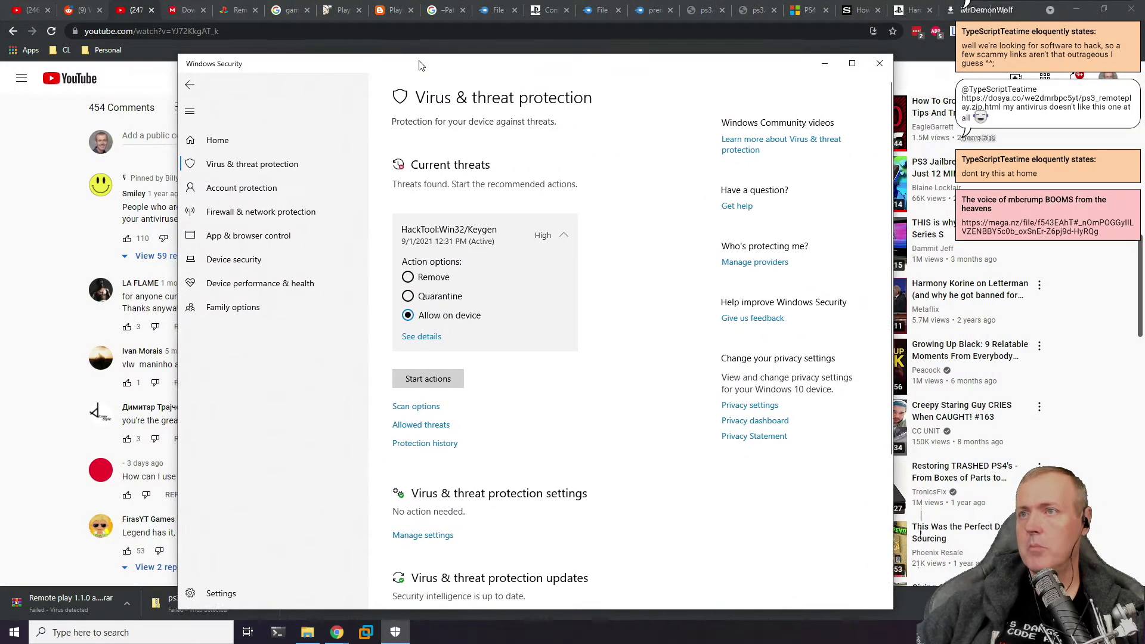
- Allow the detected HackTool:Win32/Keygen threat on the device in Windows Security and approve the administrator request
drag(420, 64, 425, 56)
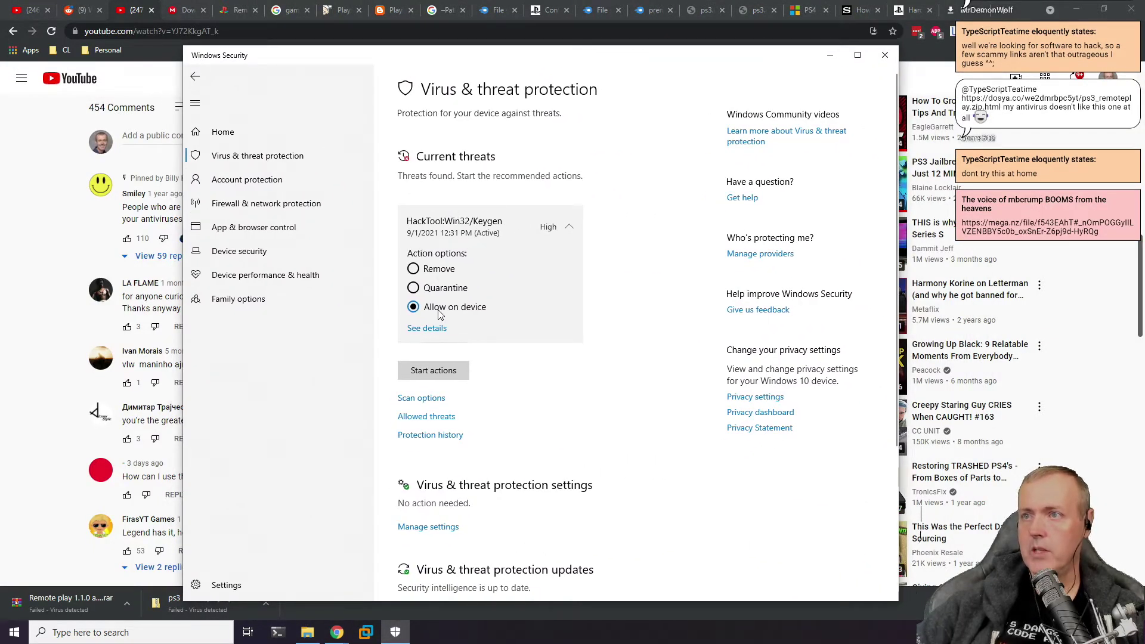
click(433, 370)
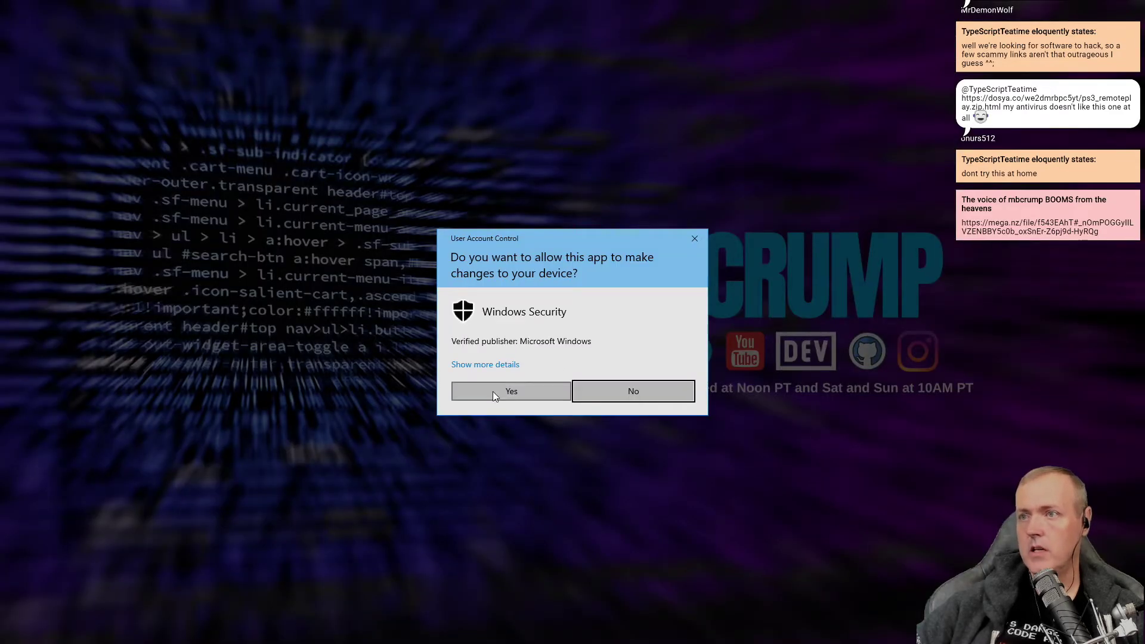
click(493, 392)
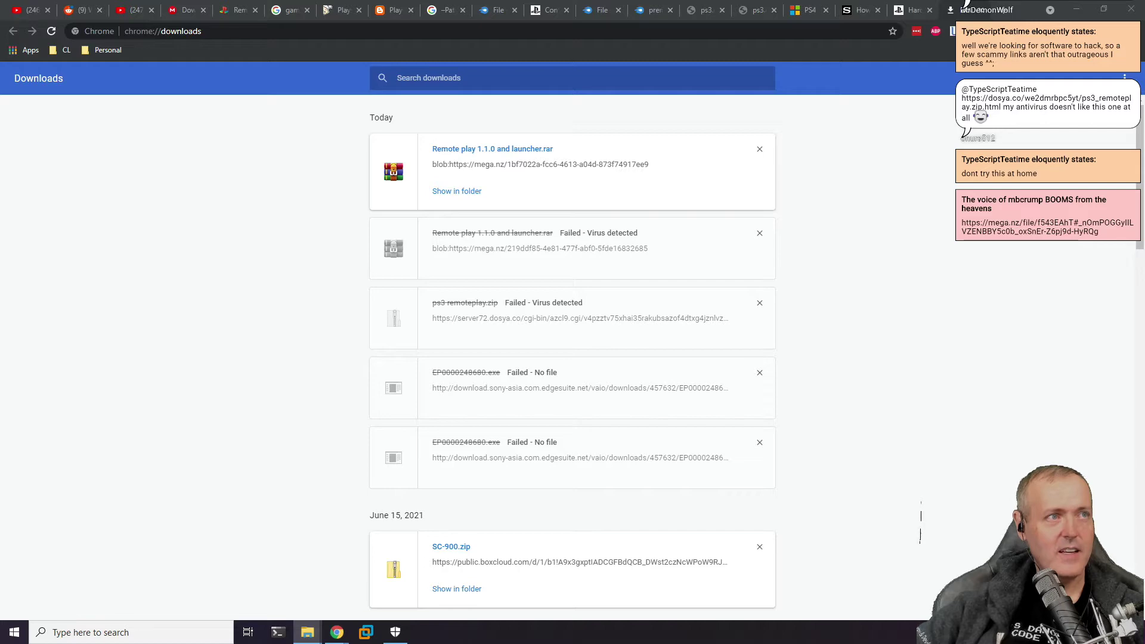
- Run EP0000600291.exe from the extracted Remote play 1.1.0 and launcher folder and complete the Remote Play with PlayStation 3 installation
drag(179, 161, 396, 114)
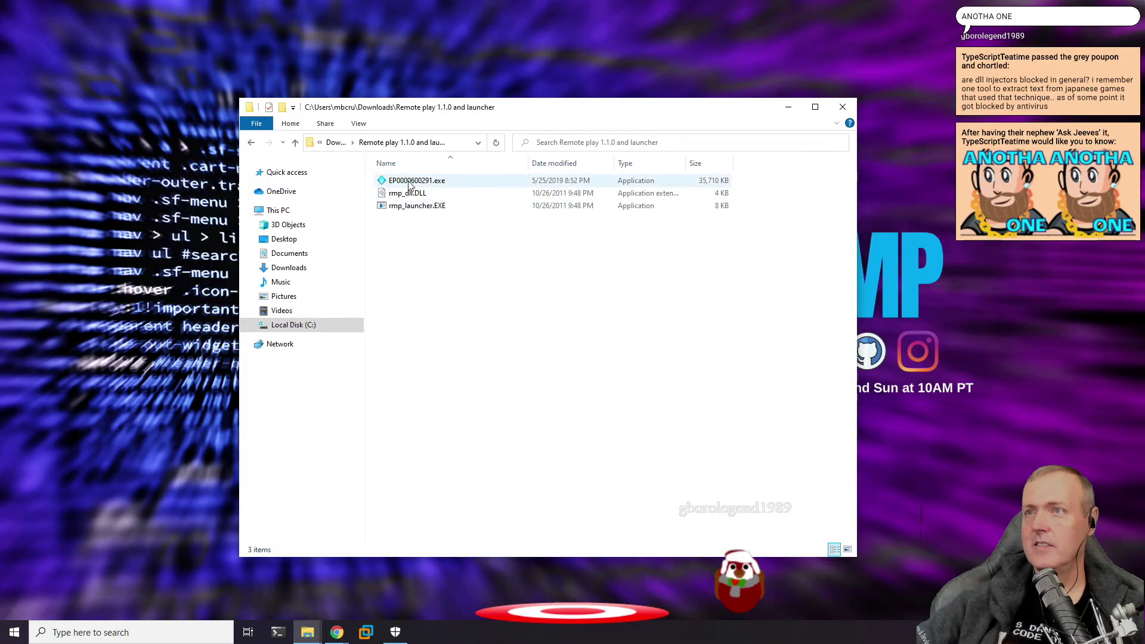
double_click(410, 181)
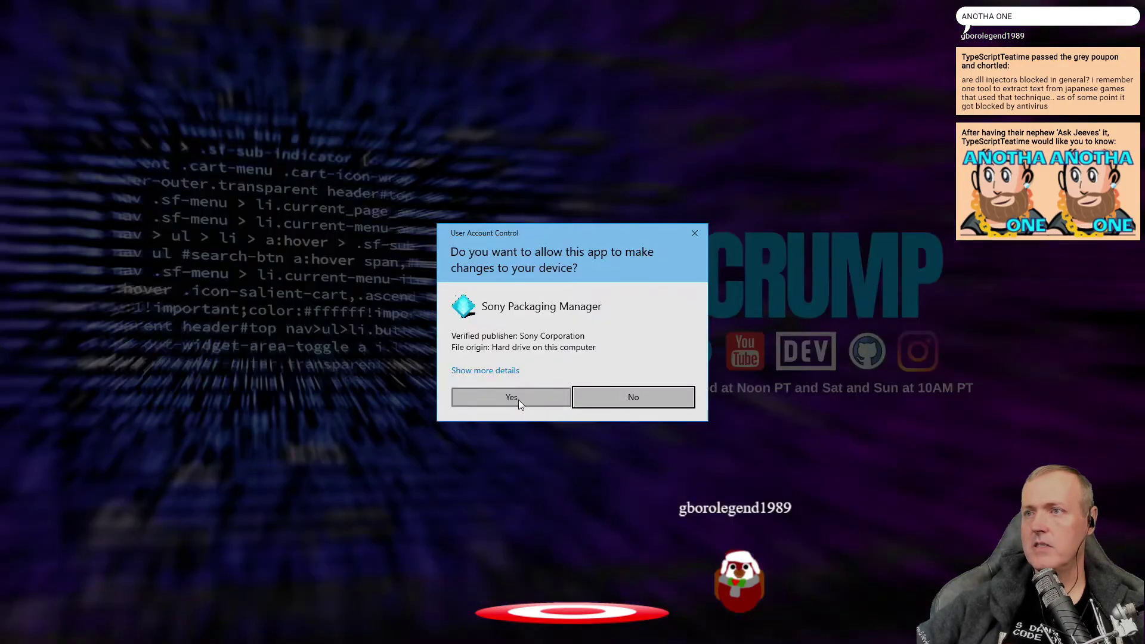
click(513, 398)
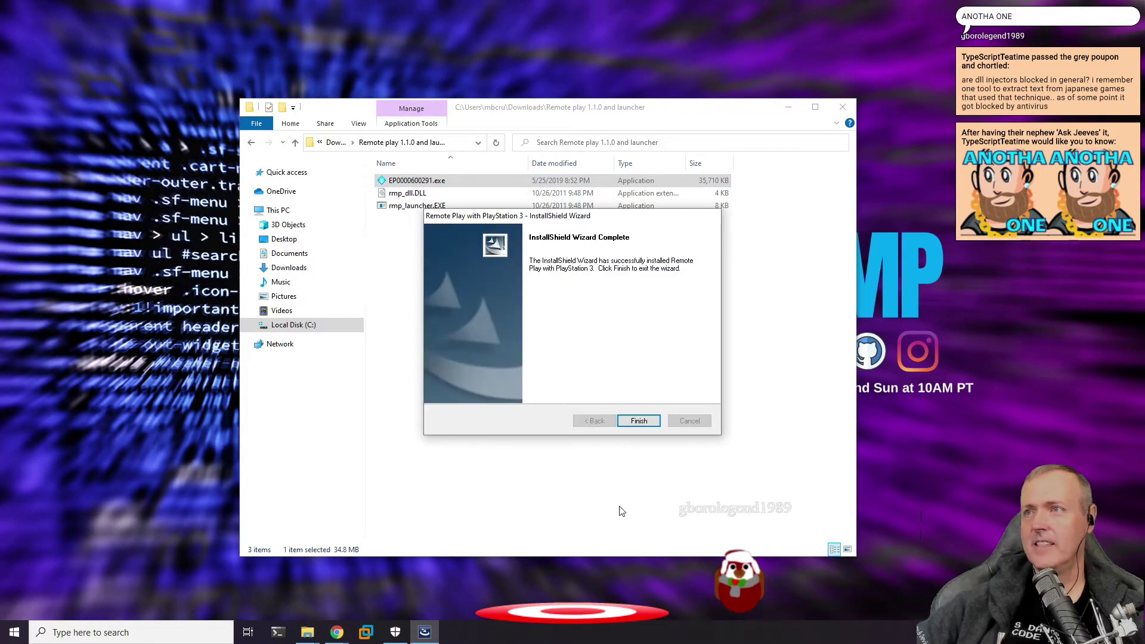
click(639, 421)
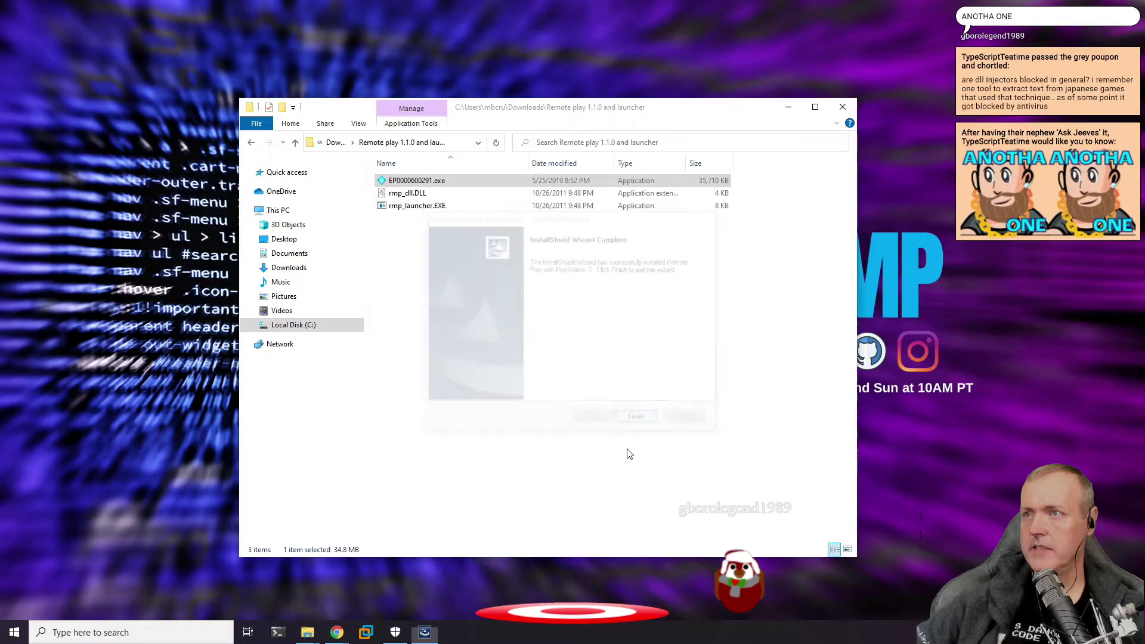
- Open the Sony\Remote Play with PlayStation 3 installation folder inside C:\Program Files (x86)
double_click(409, 317)
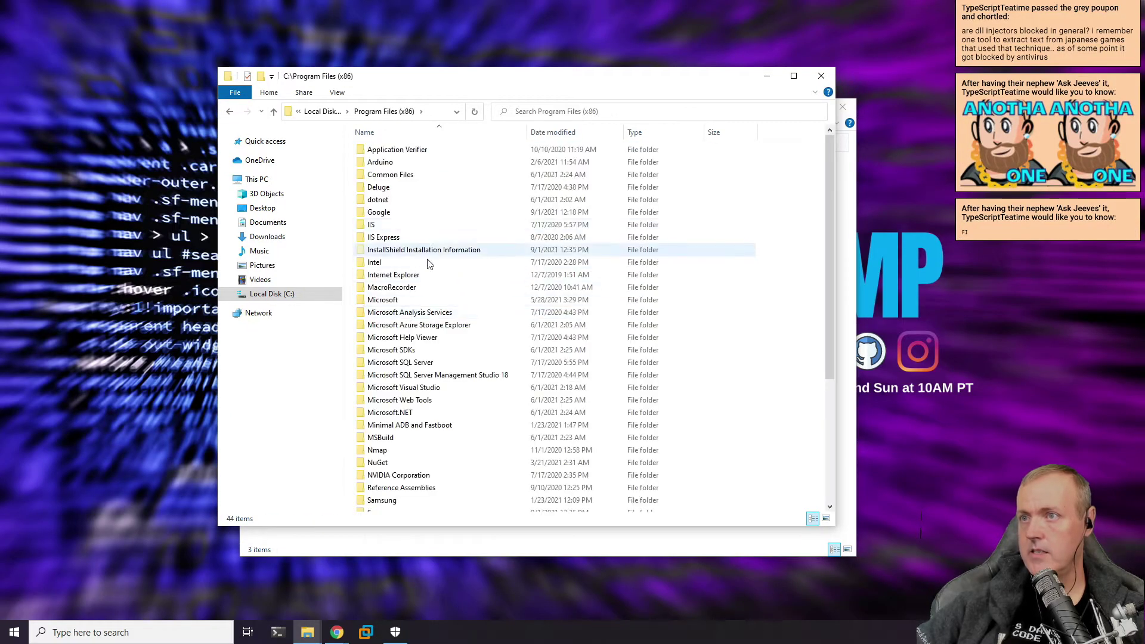
scroll(466, 358, down, 5)
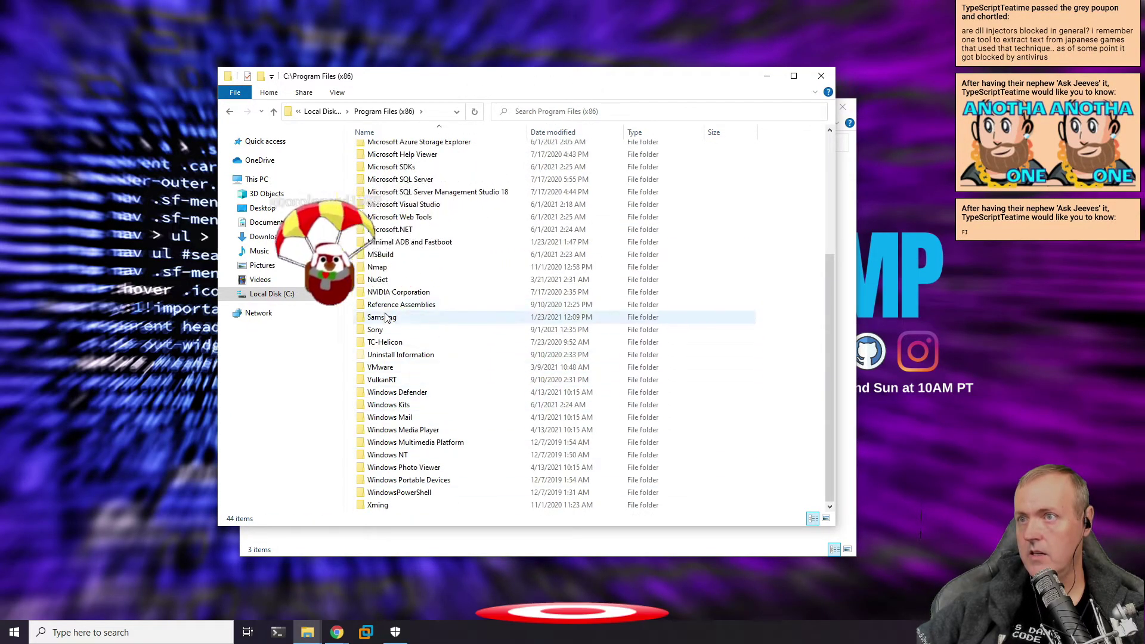
click(372, 334)
double_click(371, 334)
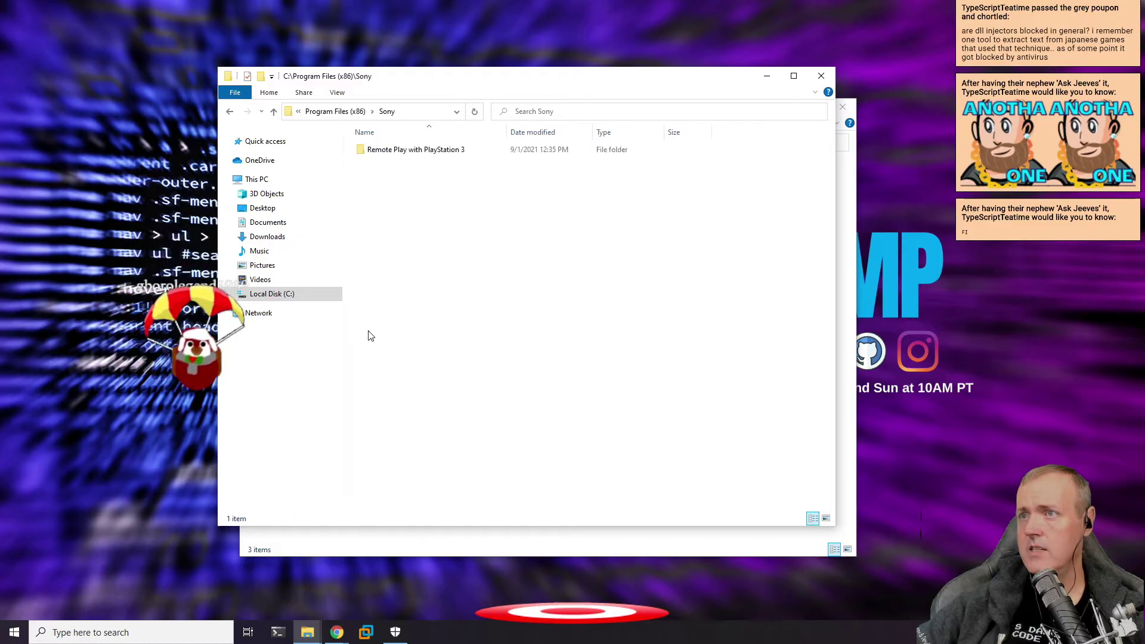
double_click(416, 154)
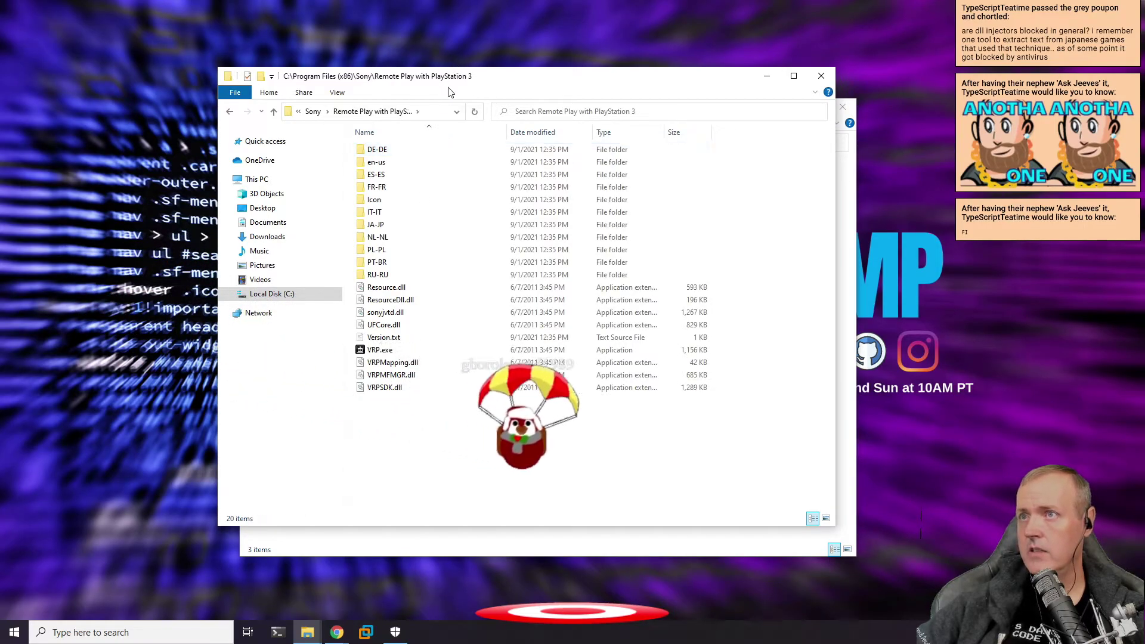
- Copy rmp_dll.DLL and rmp_launcher.EXE from the downloaded folder into the Remote Play with PlayStation 3 installation folder, granting administrator permission
drag(449, 84, 277, 96)
click(715, 127)
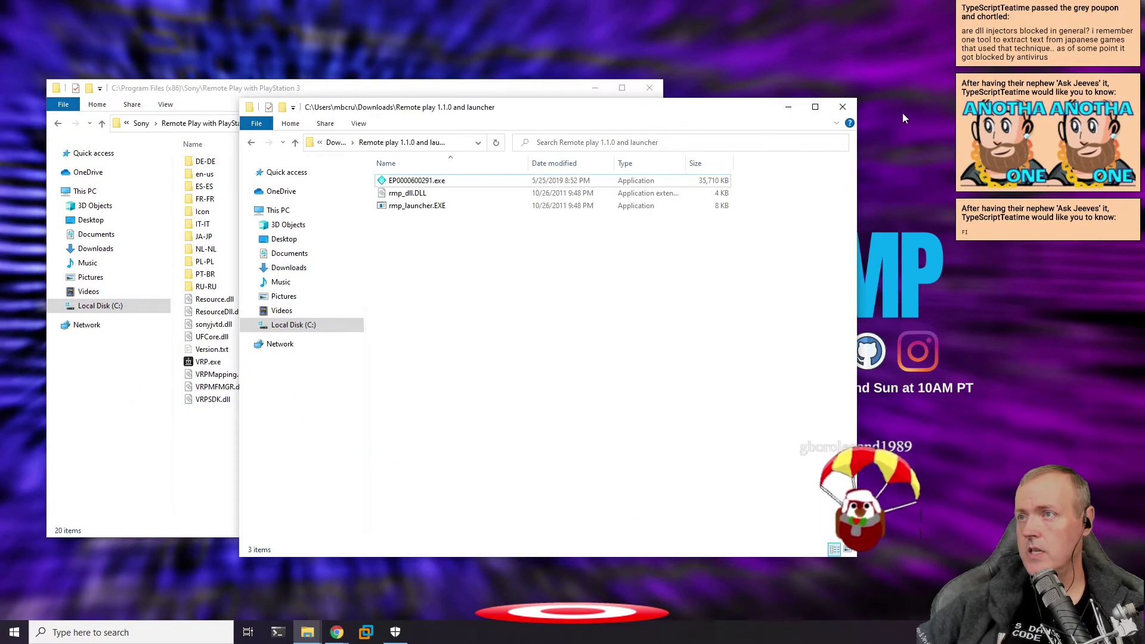
drag(527, 110, 687, 142)
drag(648, 287, 565, 213)
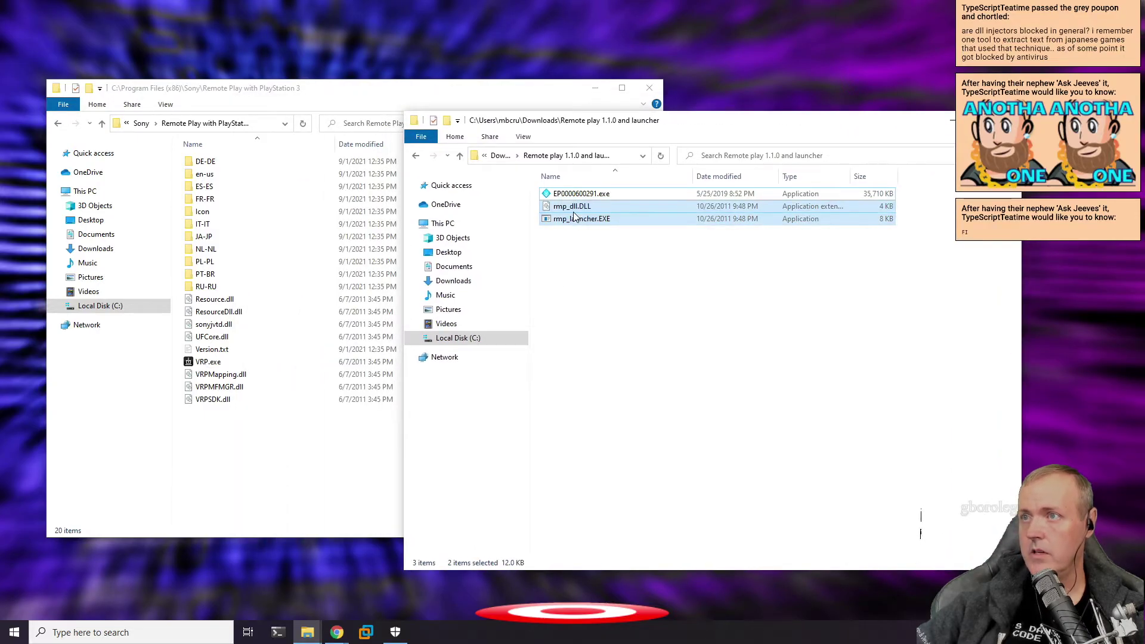
right_click(575, 217)
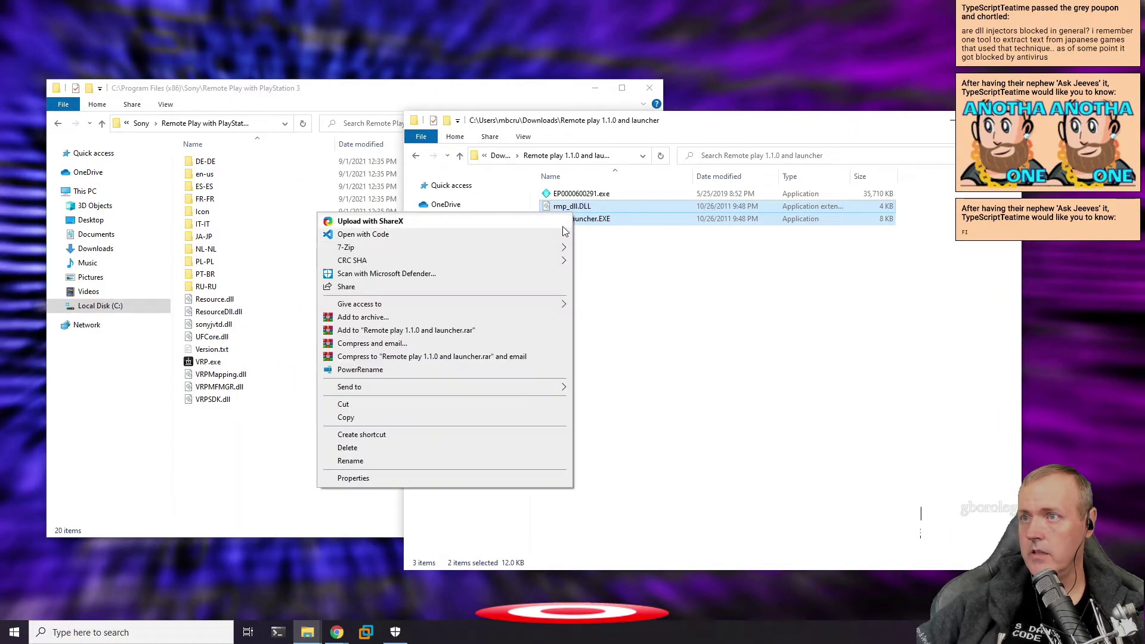
click(357, 420)
click(242, 476)
right_click(245, 471)
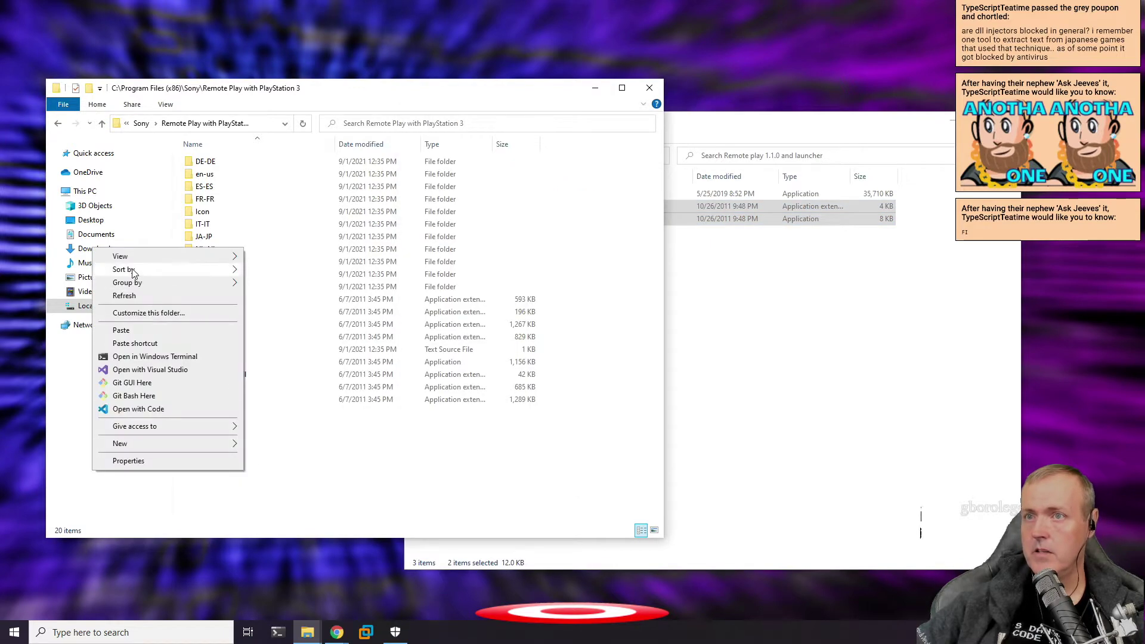
click(132, 331)
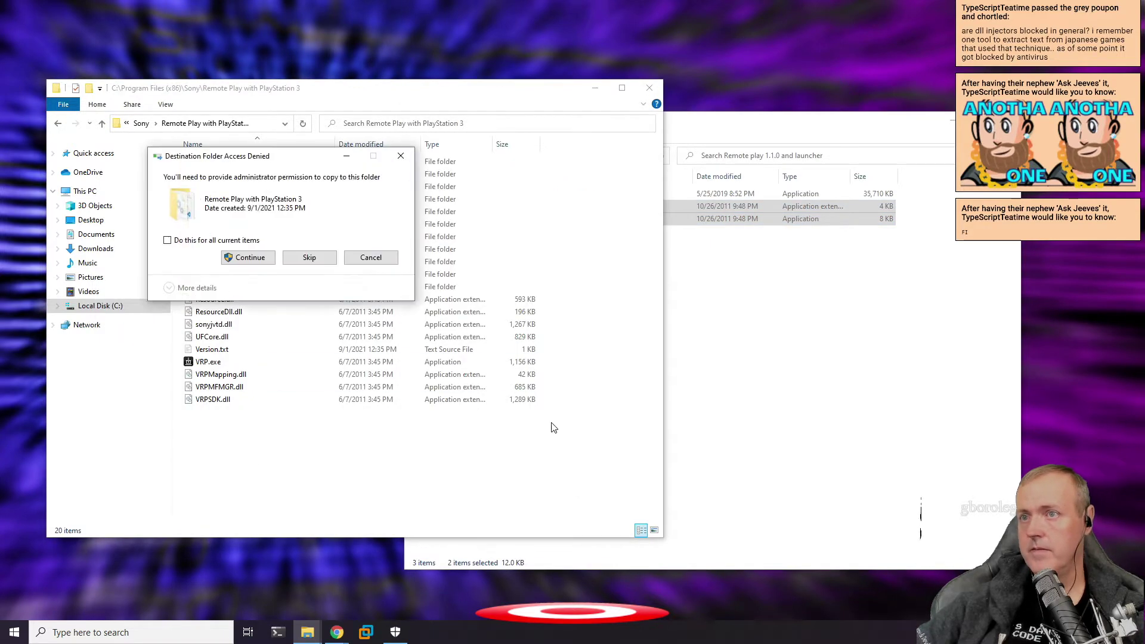
click(240, 258)
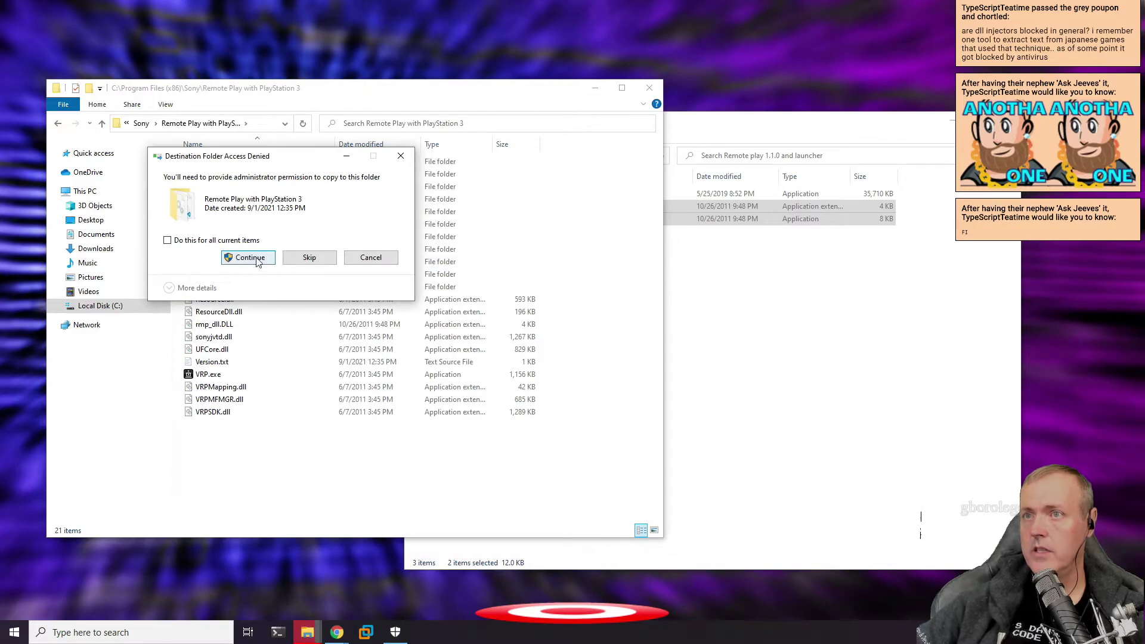
click(257, 262)
- Launch rmp_launcher.EXE from the Remote Play with PlayStation 3 installation folder
click(767, 364)
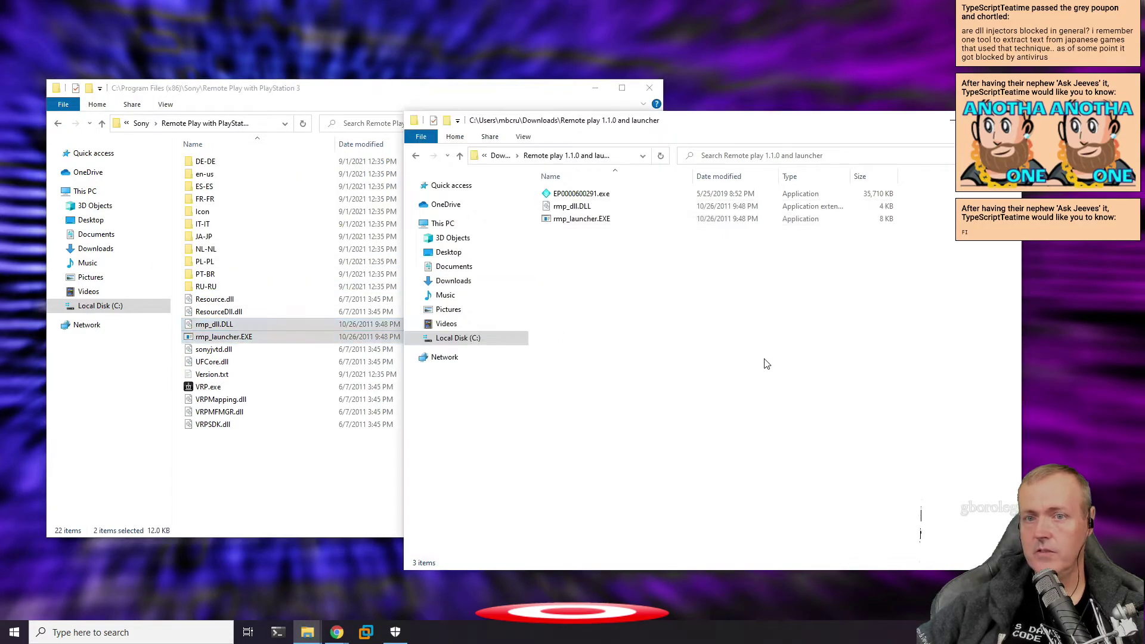
click(222, 337)
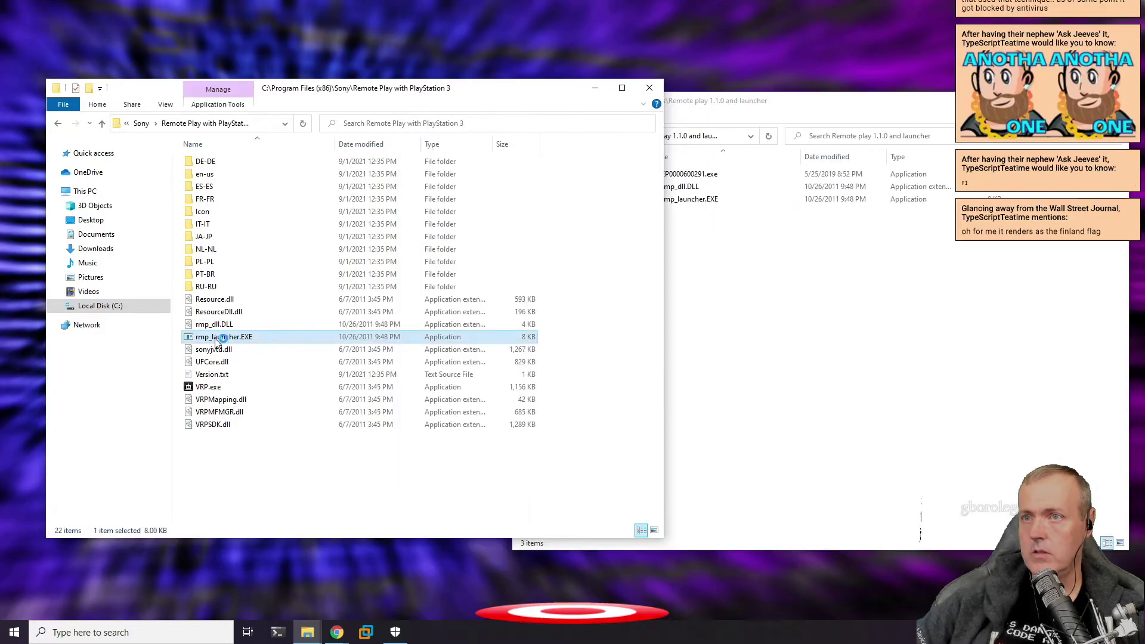
double_click(507, 336)
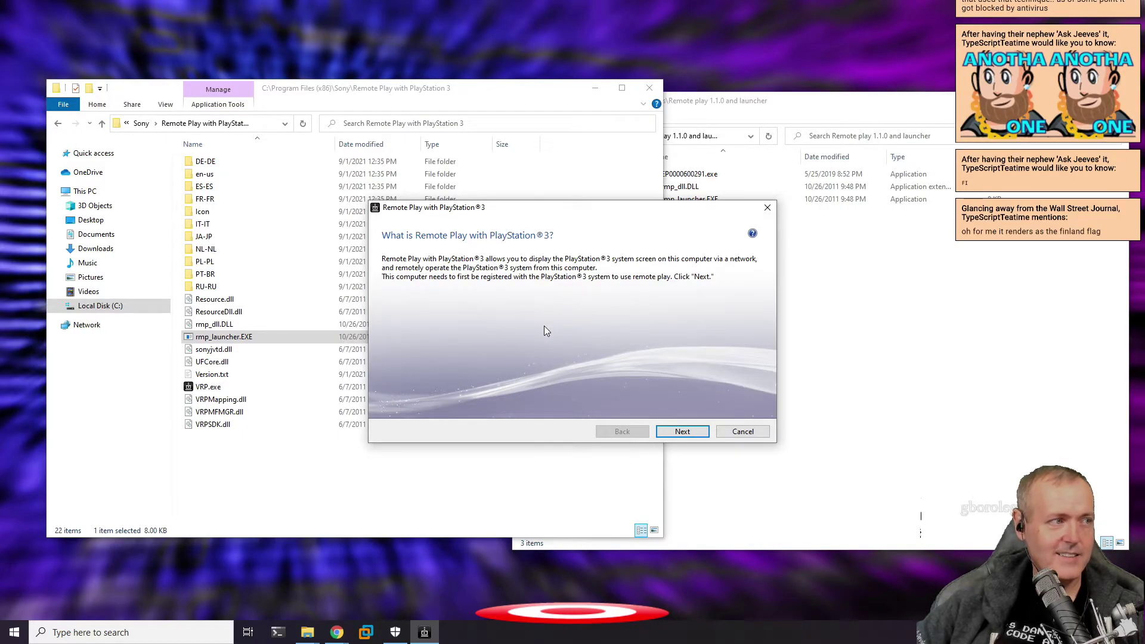
- Start the computer's PlayStation 3 registration and set its nickname to REMOTEPLAY
click(687, 433)
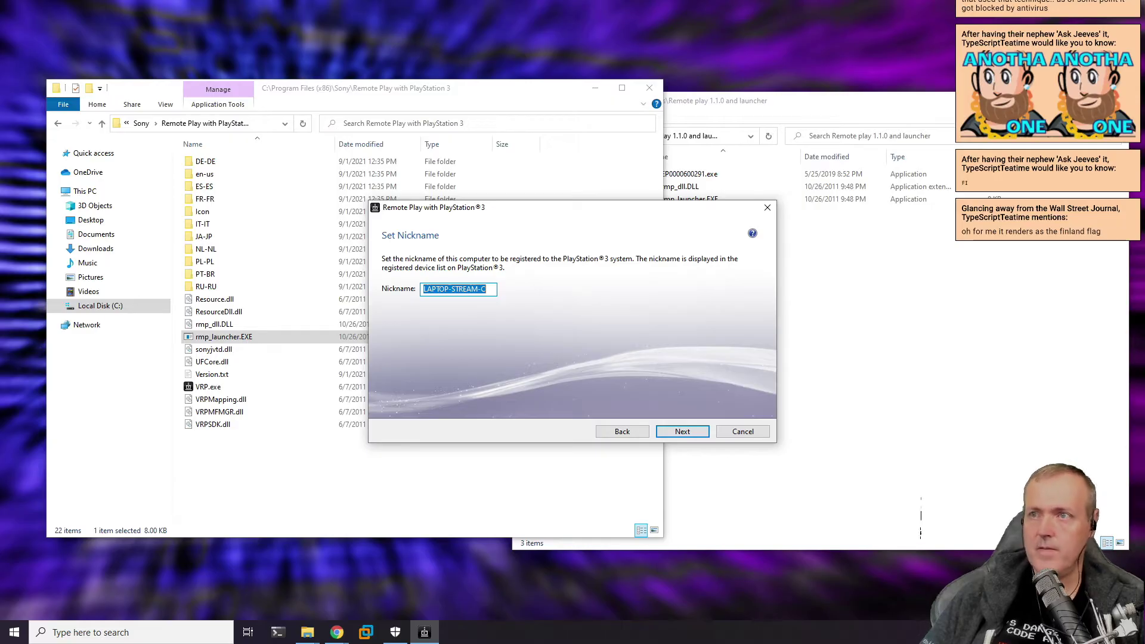
text(REMOTEPLAY)
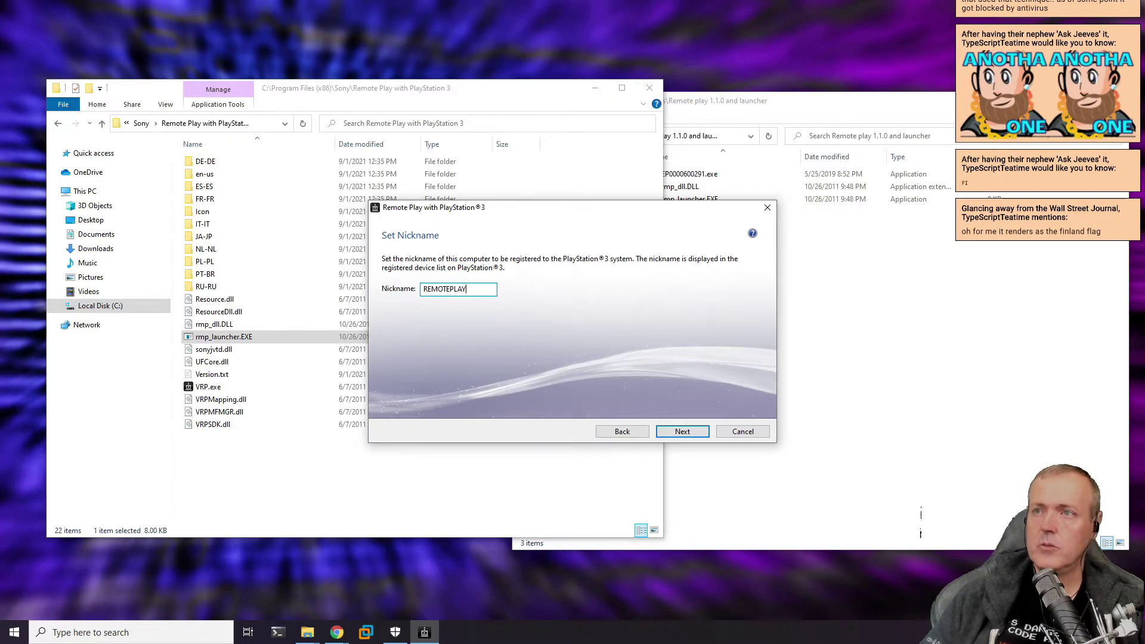
key(Return)
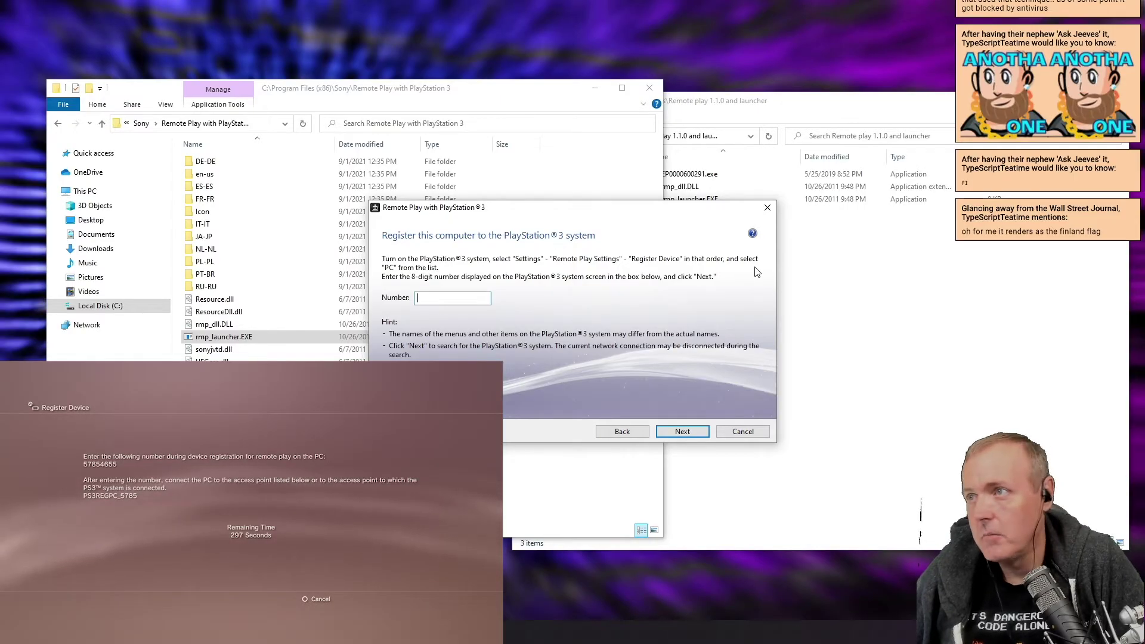
- Enter the 8-digit device registration number to register the computer, and connect to the PlayStation 3 for remote play
text(19025659)
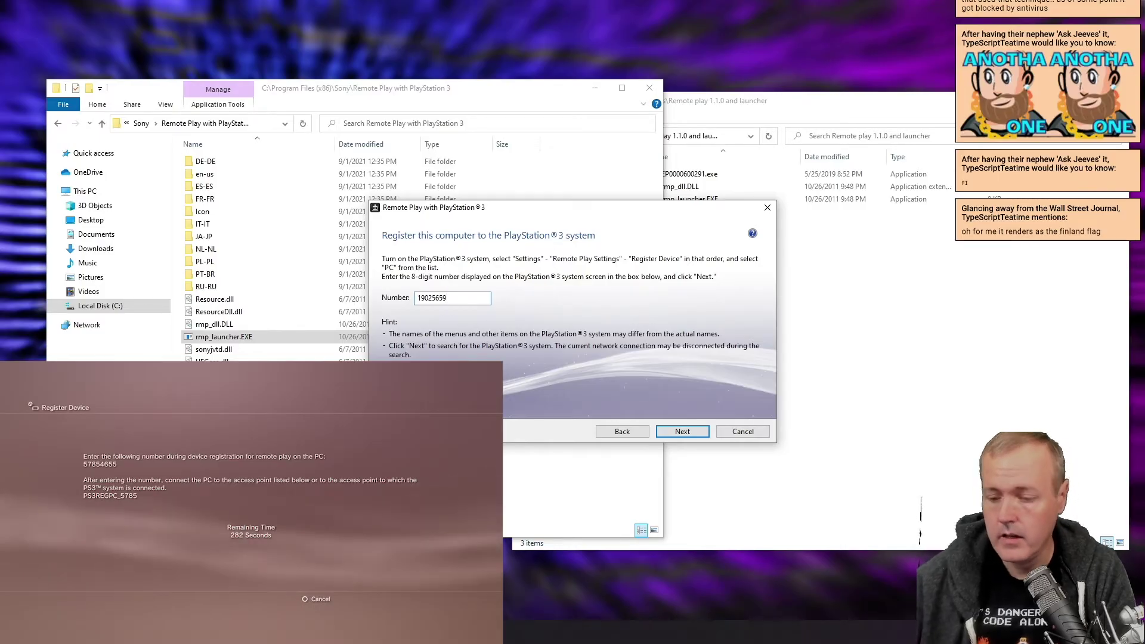
key(Return)
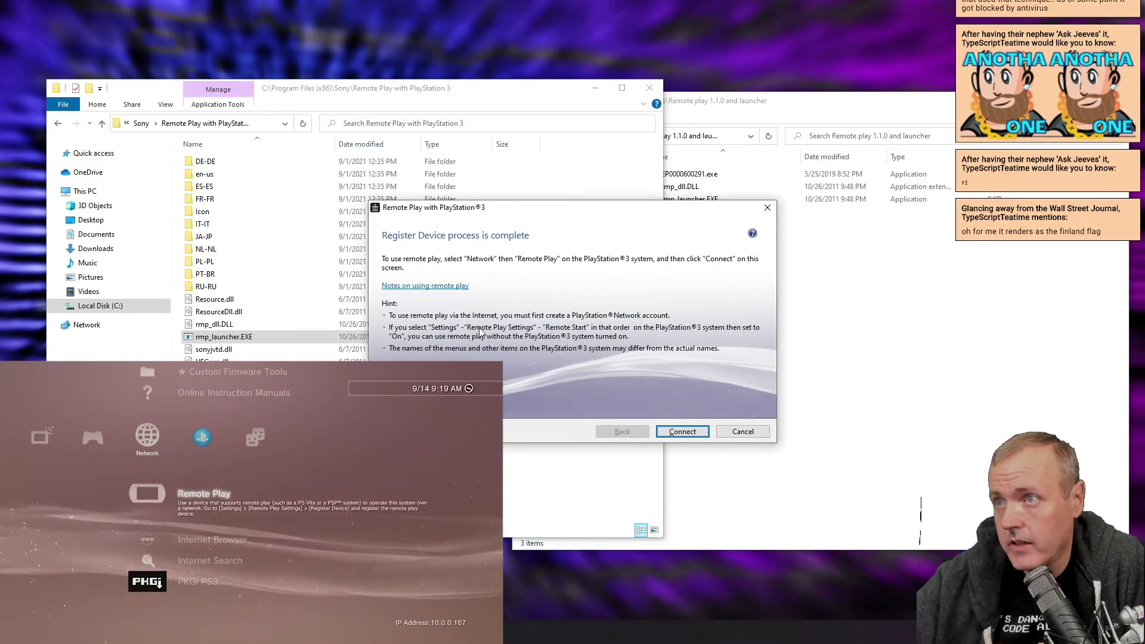
key(Return)
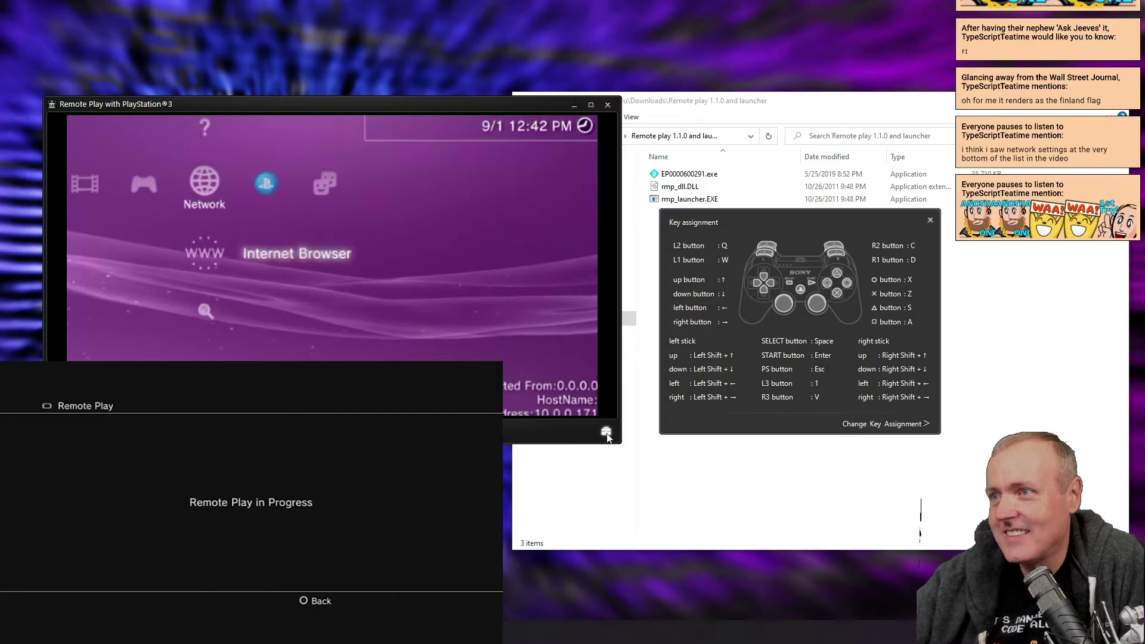
- Open the Remote Play settings and select +2 (1024Kbps) as the image quality
click(606, 431)
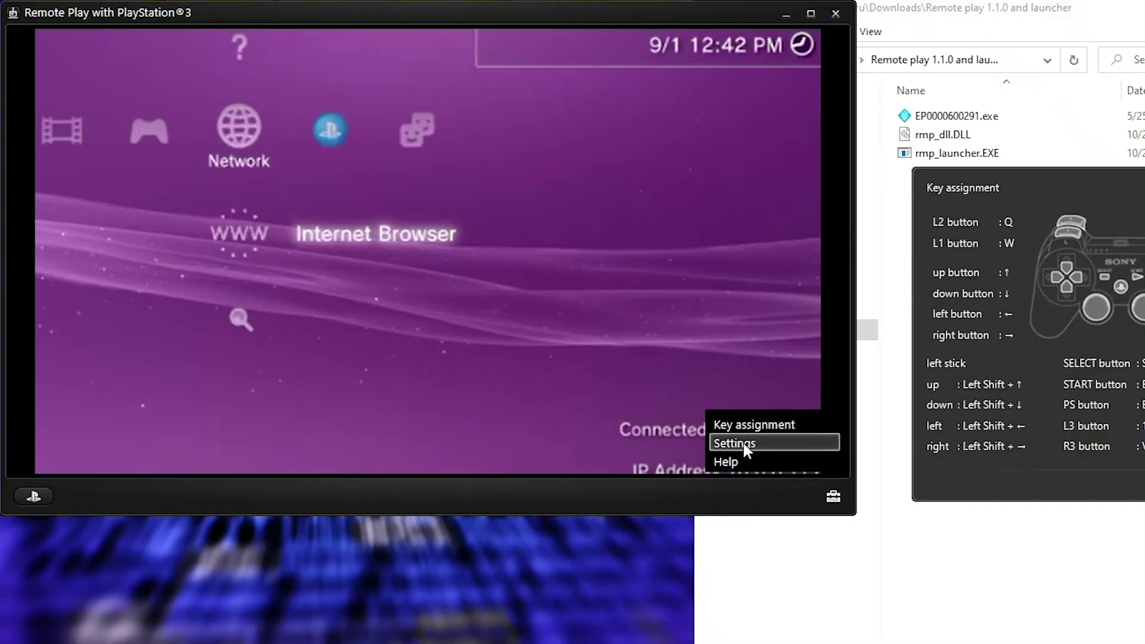
click(545, 396)
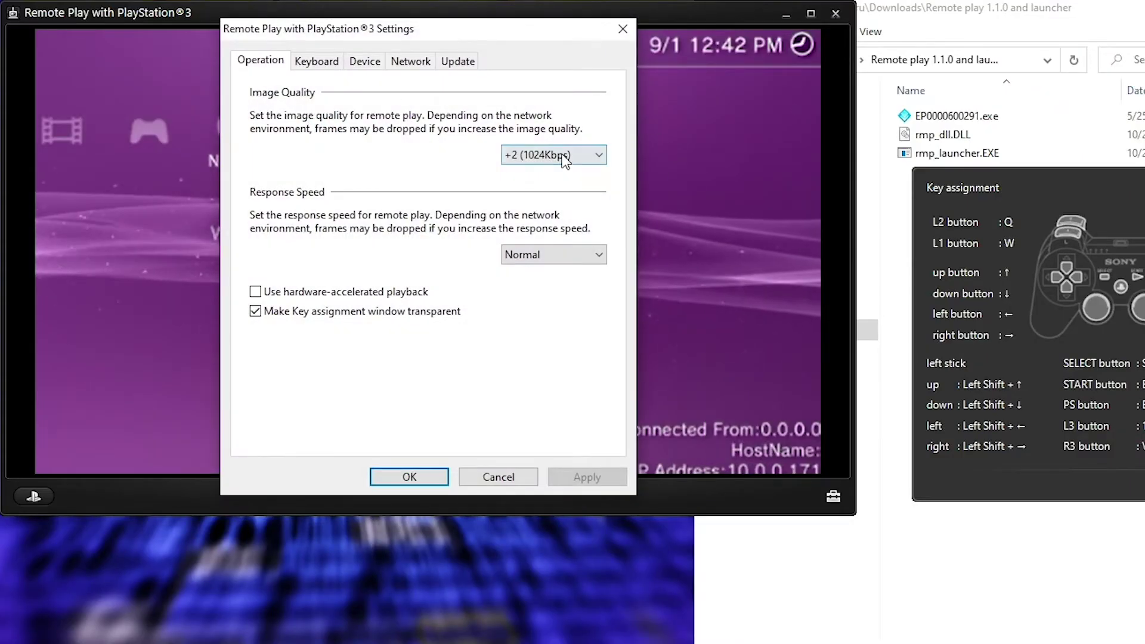
click(564, 161)
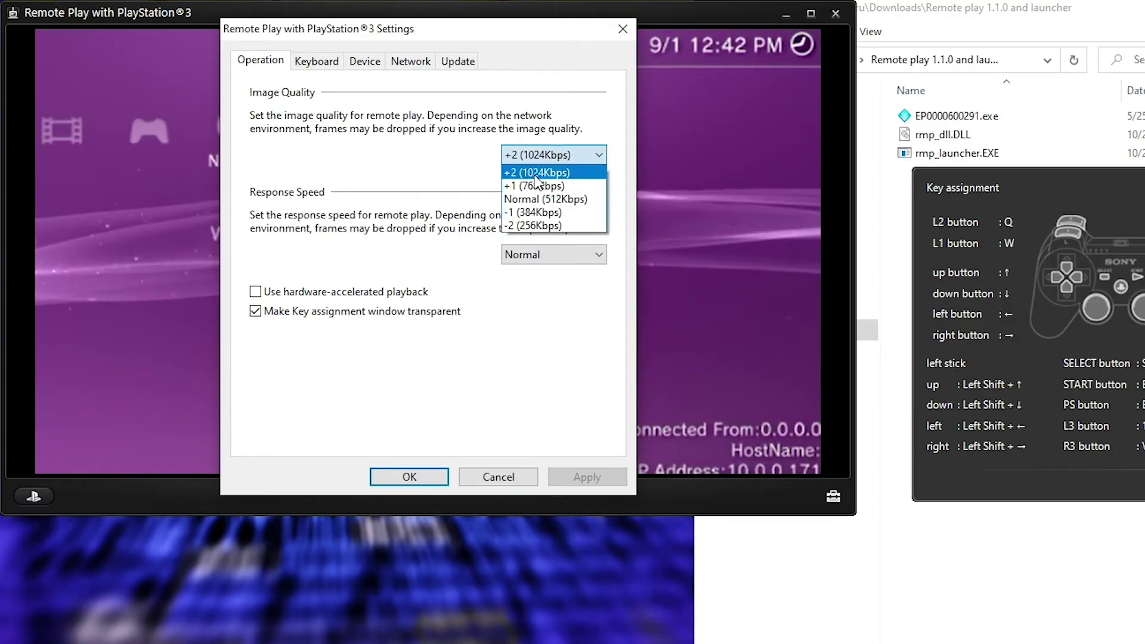
click(484, 179)
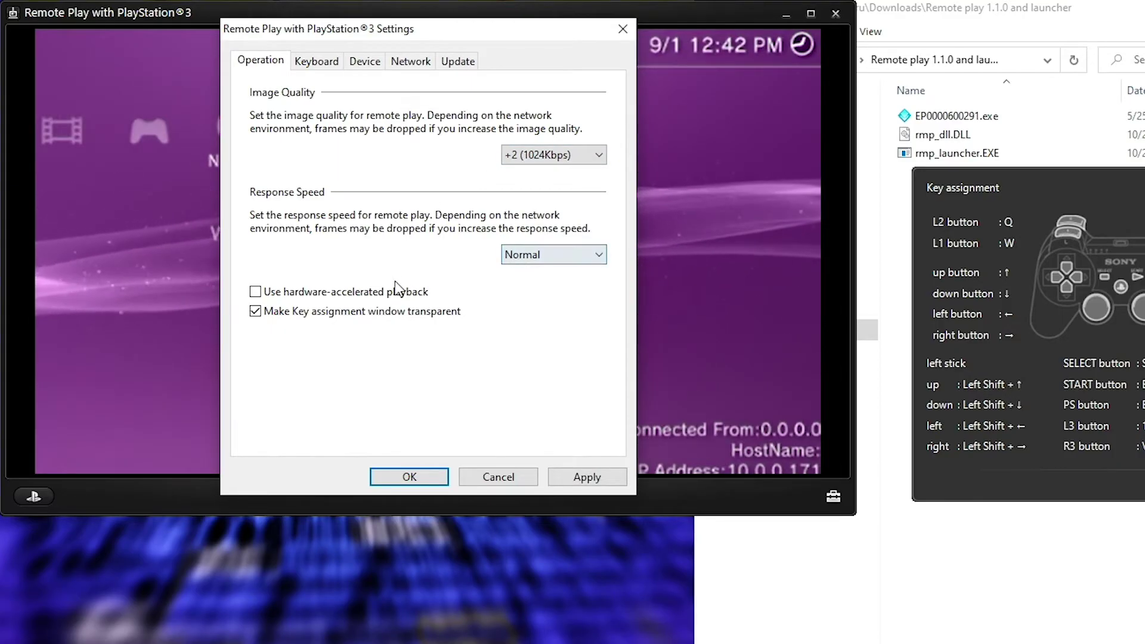
- Examine the keyboard, device, network and update settings, and close the settings without saving
click(331, 64)
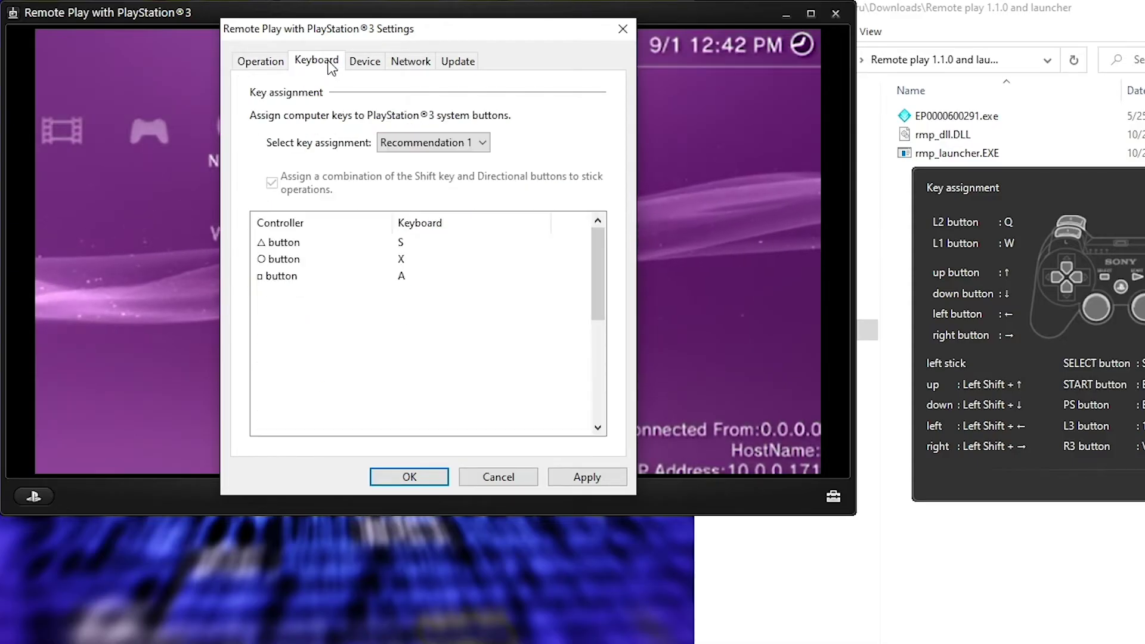
click(365, 62)
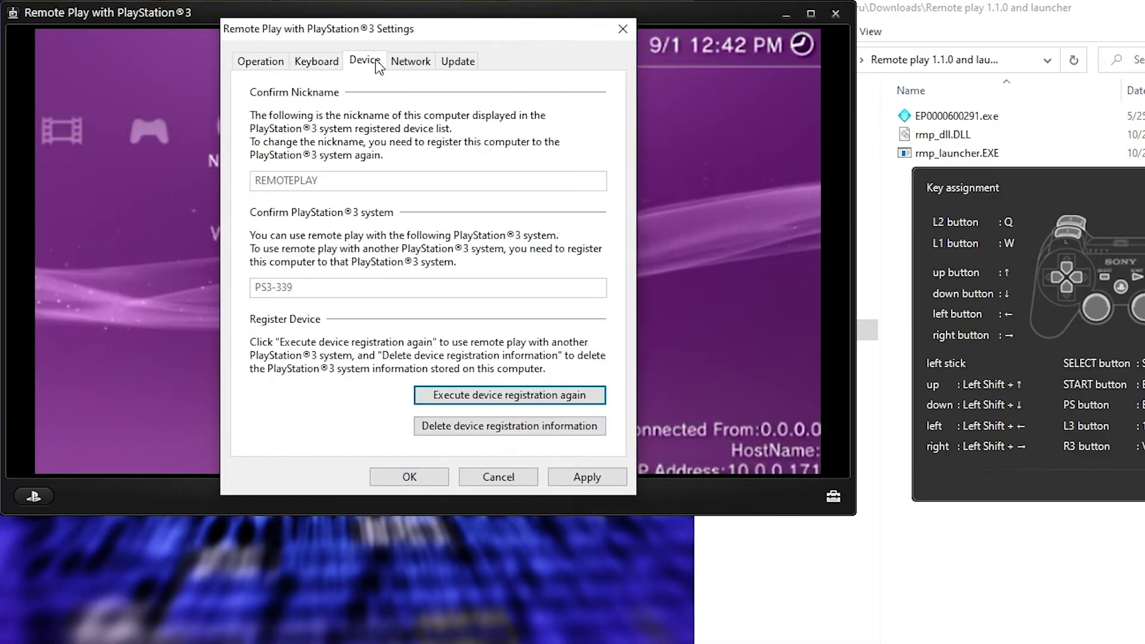
click(411, 61)
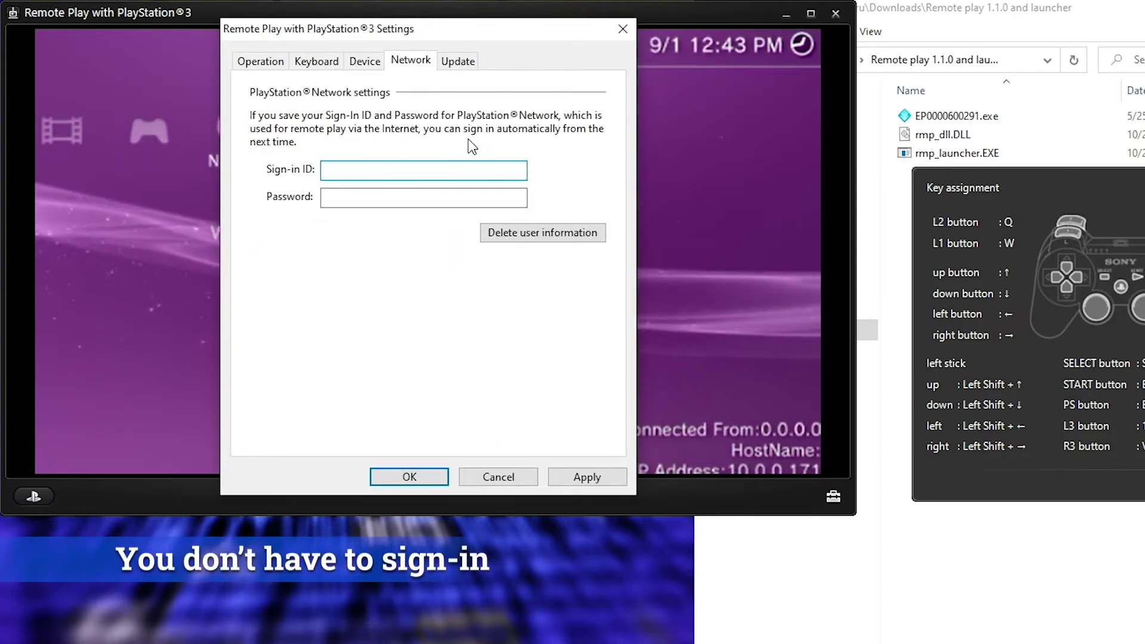
click(457, 61)
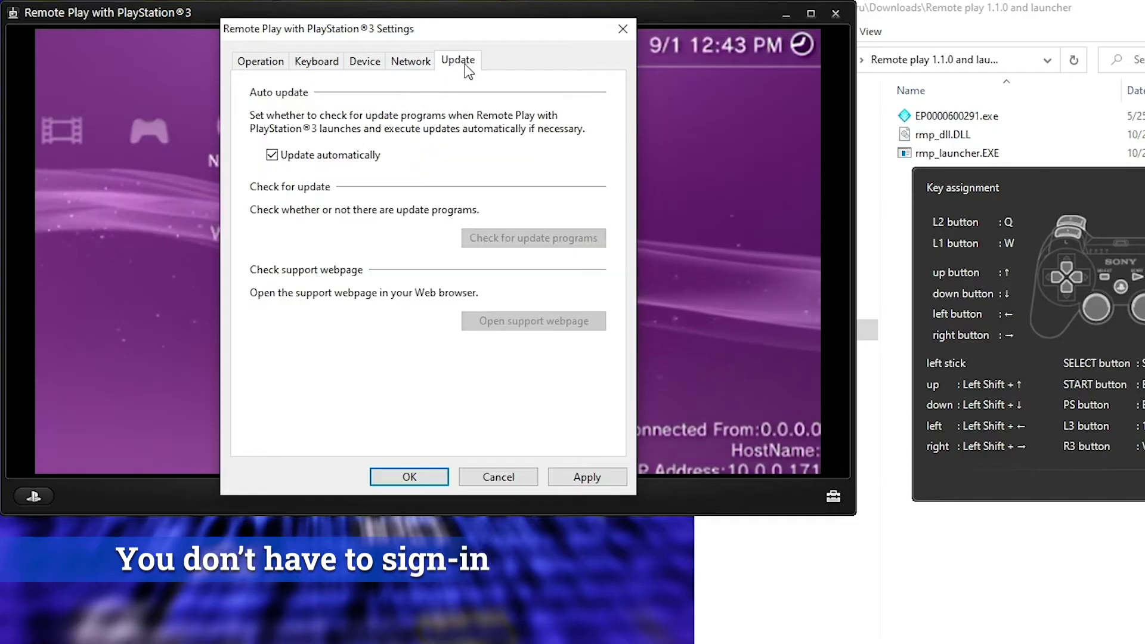
click(261, 64)
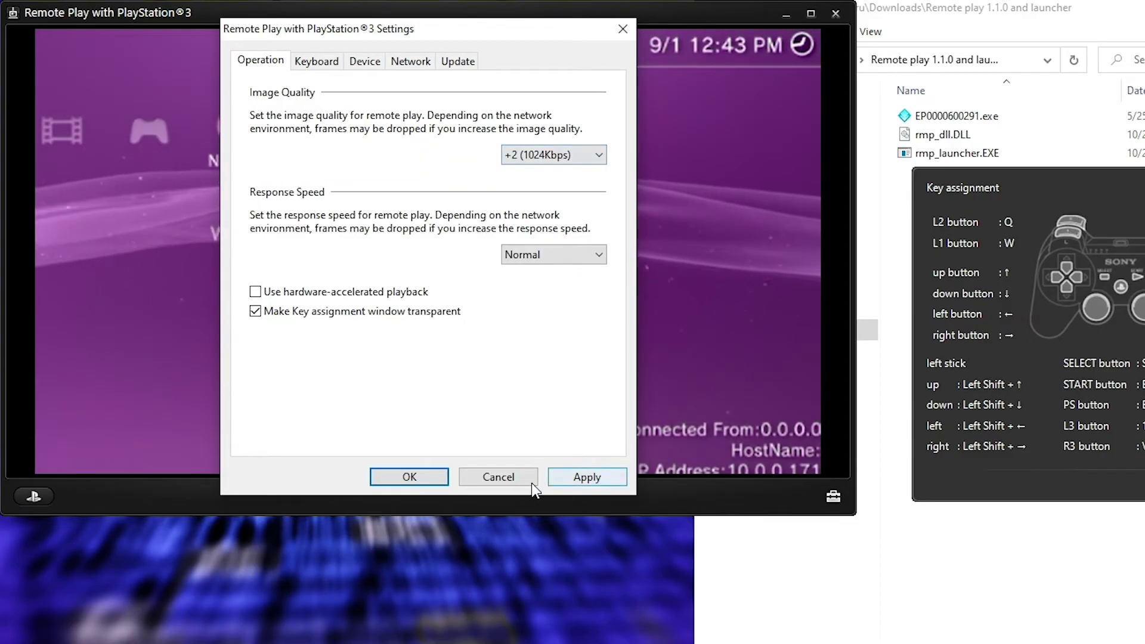
click(502, 483)
- Reposition the Remote Play window on the desktop and enlarge it to fill the screen
drag(328, 99, 745, 64)
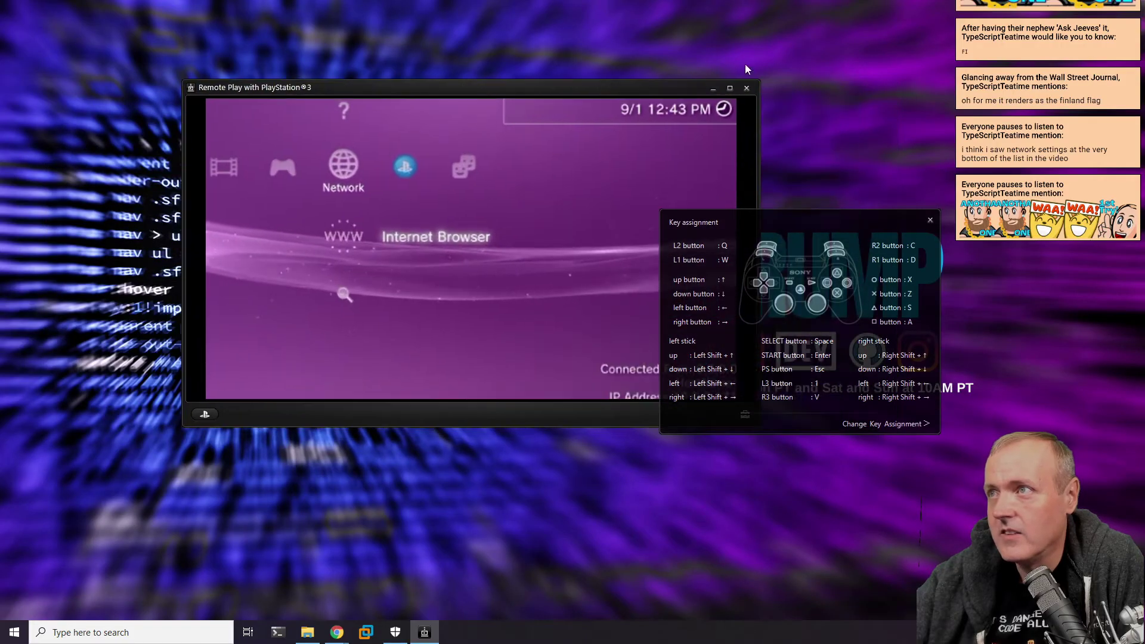
click(732, 87)
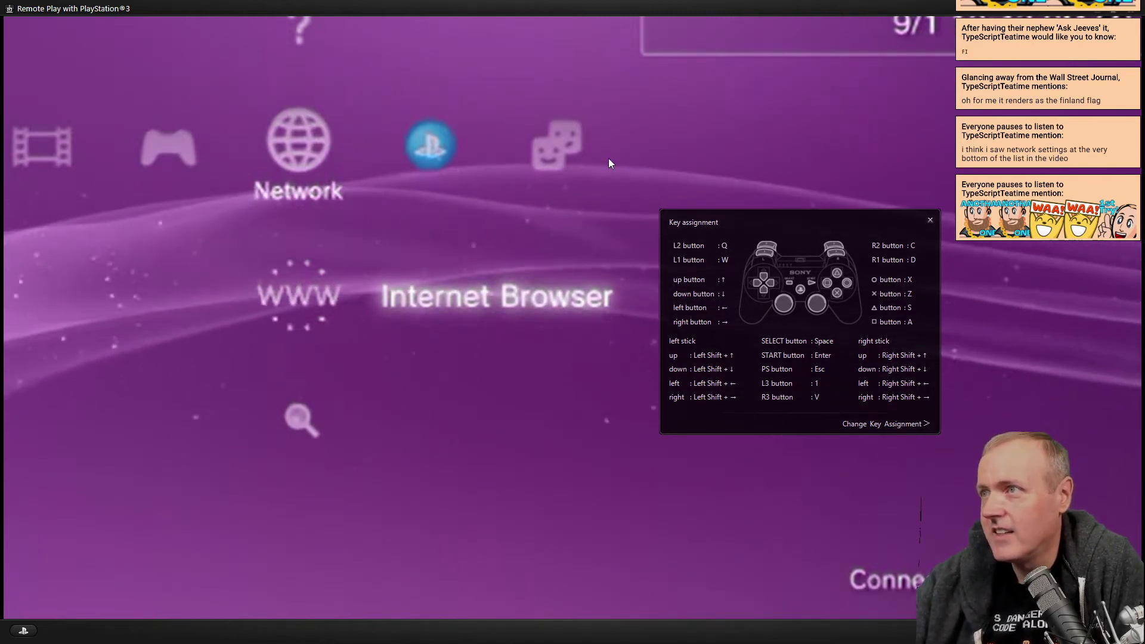
key(alt+Return)
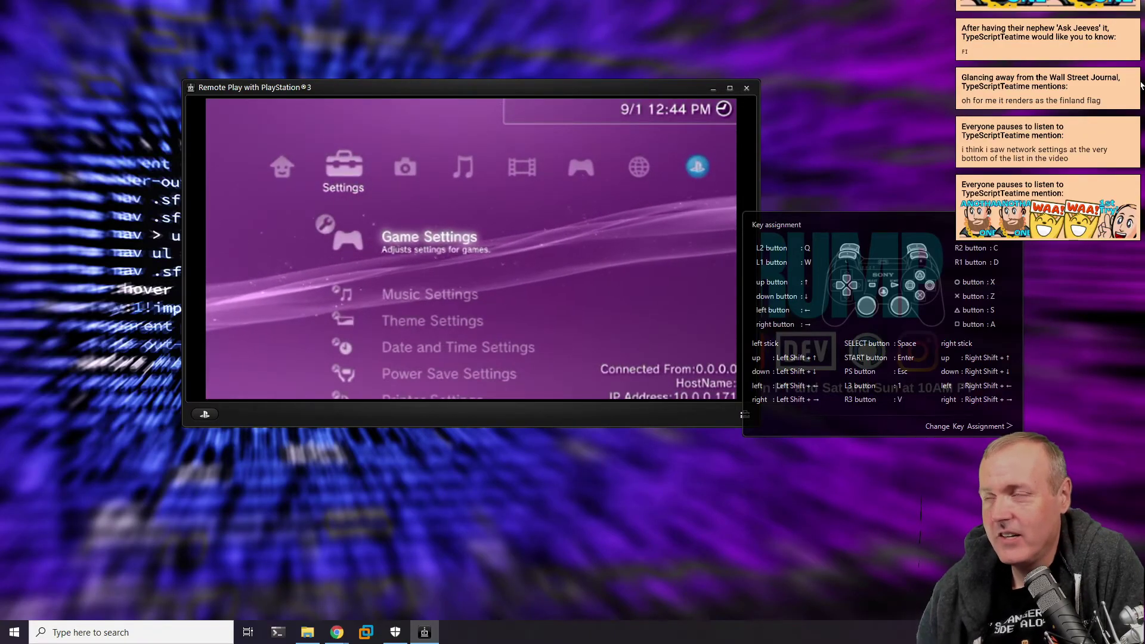
key(alt+Return)
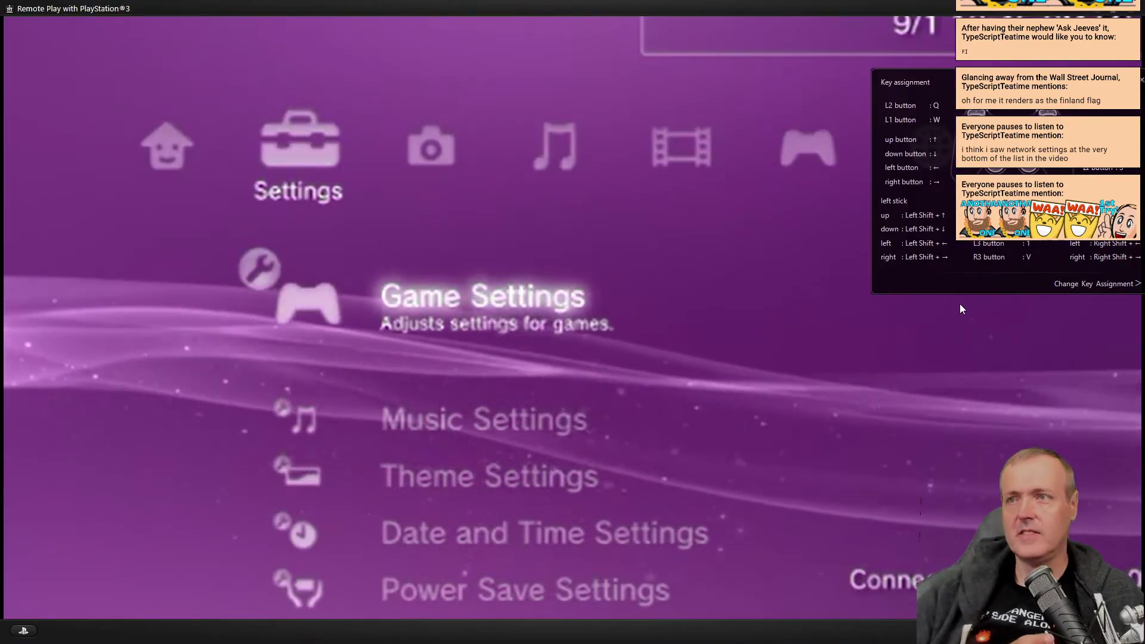
- Examine the Audio Output Device option in the PS3's Remote Play Settings and return to the Settings list
key(Down)
key(Down)
key(Down)
key(Down)
key(Down)
key(Down)
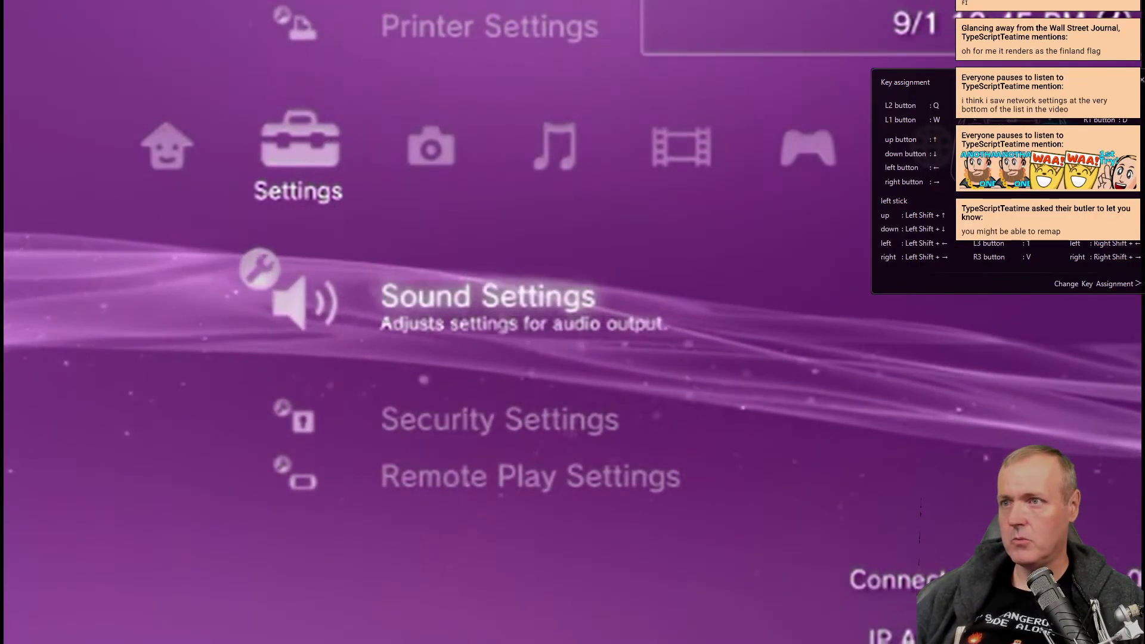
key(Down)
key(Down)
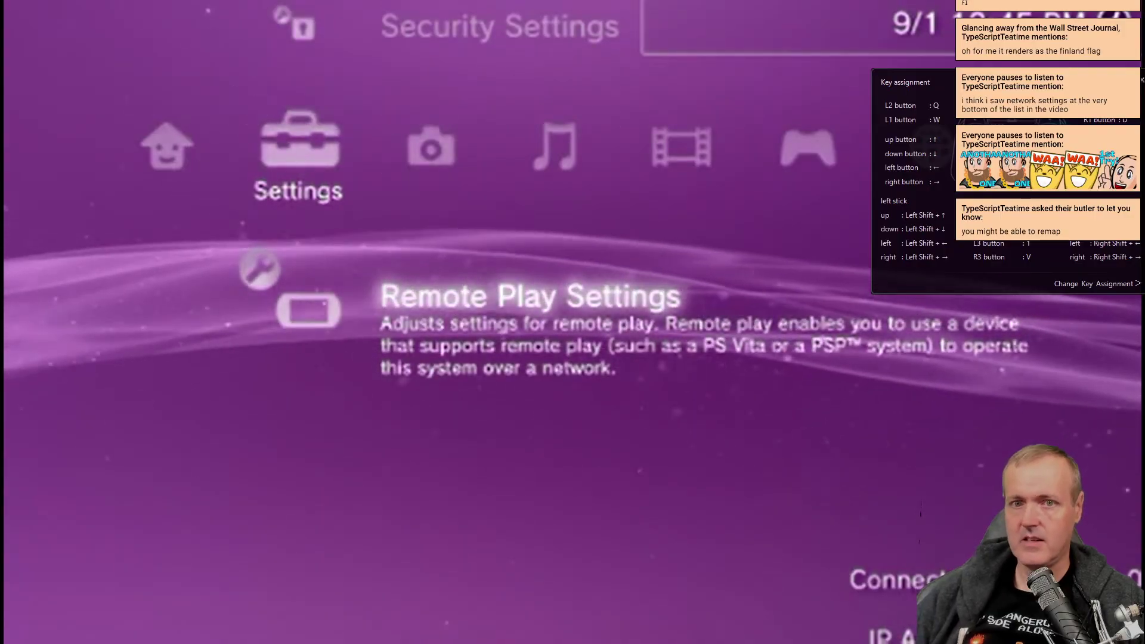
key(Return)
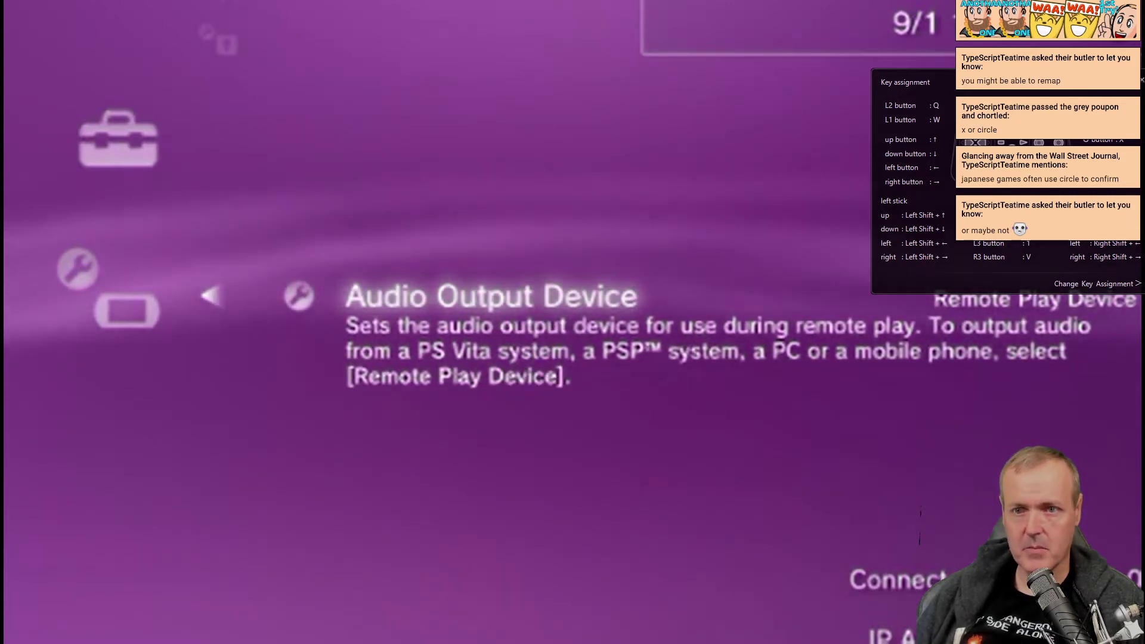
key(Left)
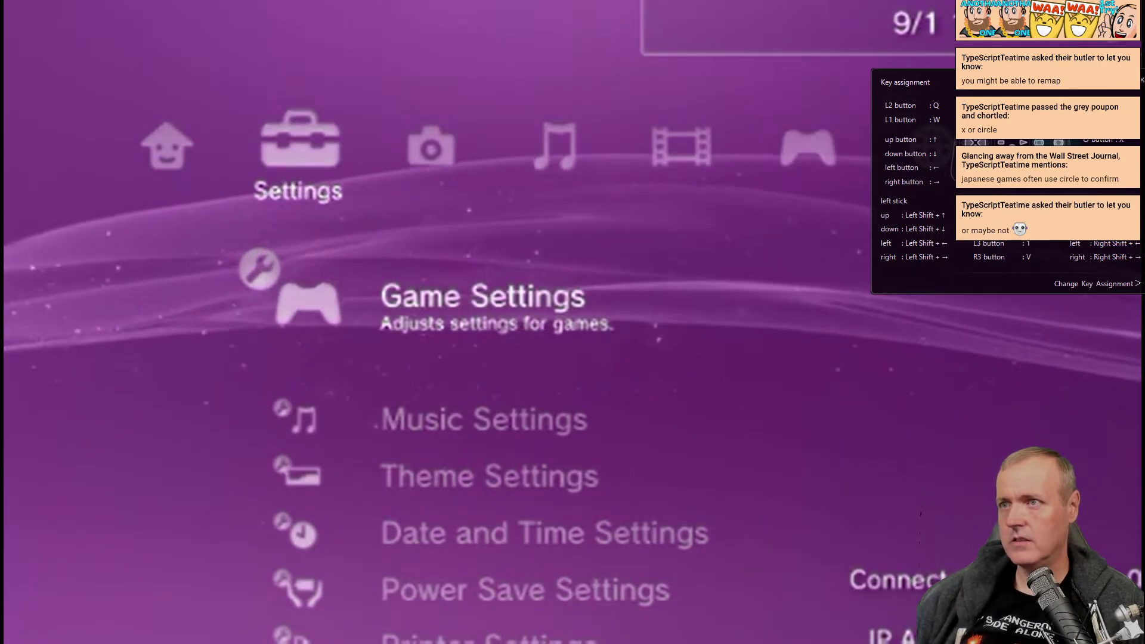
- Check the PS - Smoothing option in the PS3's Game Settings and return to the list at Music Settings
key(x)
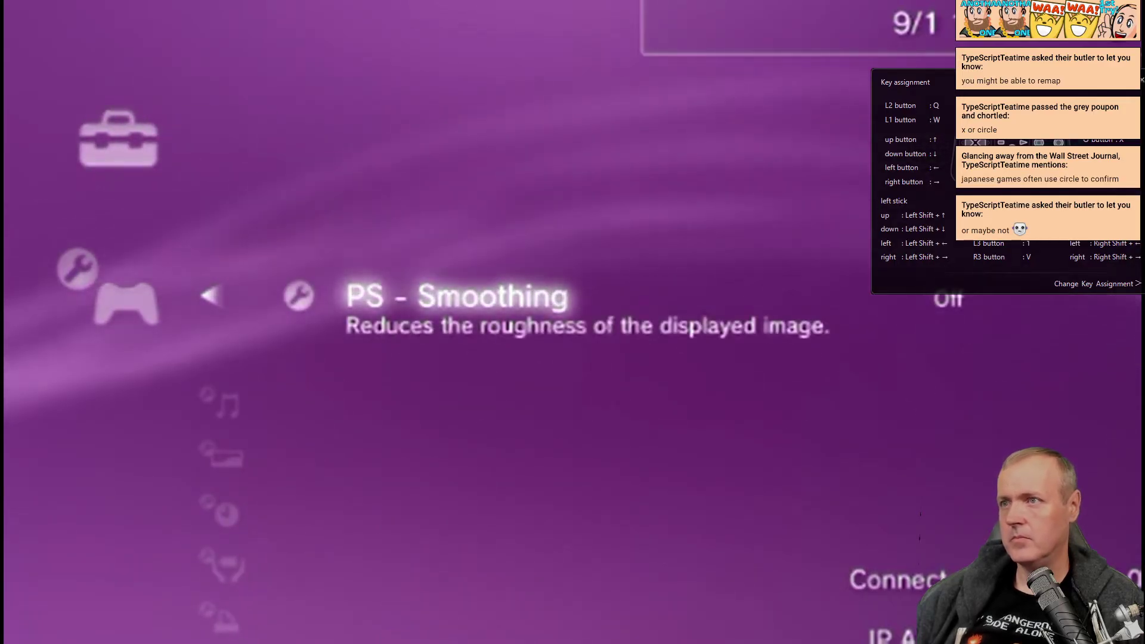
key(Left)
key(Down)
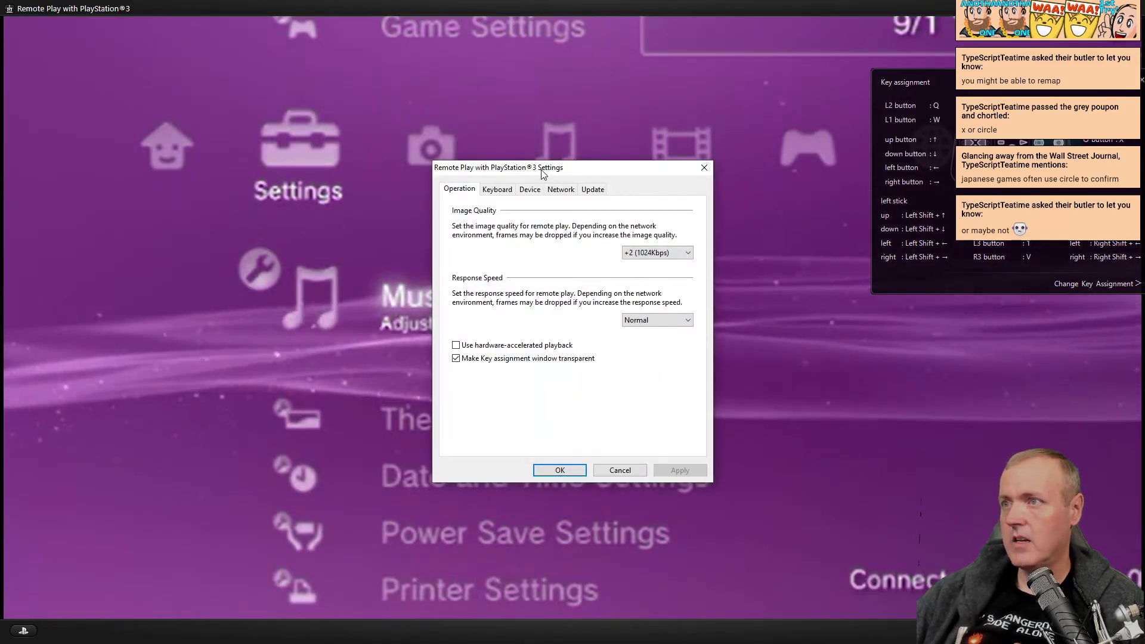
- Set the response speed to +4 and enable hardware-accelerated playback in the Remote Play settings
drag(543, 173, 358, 158)
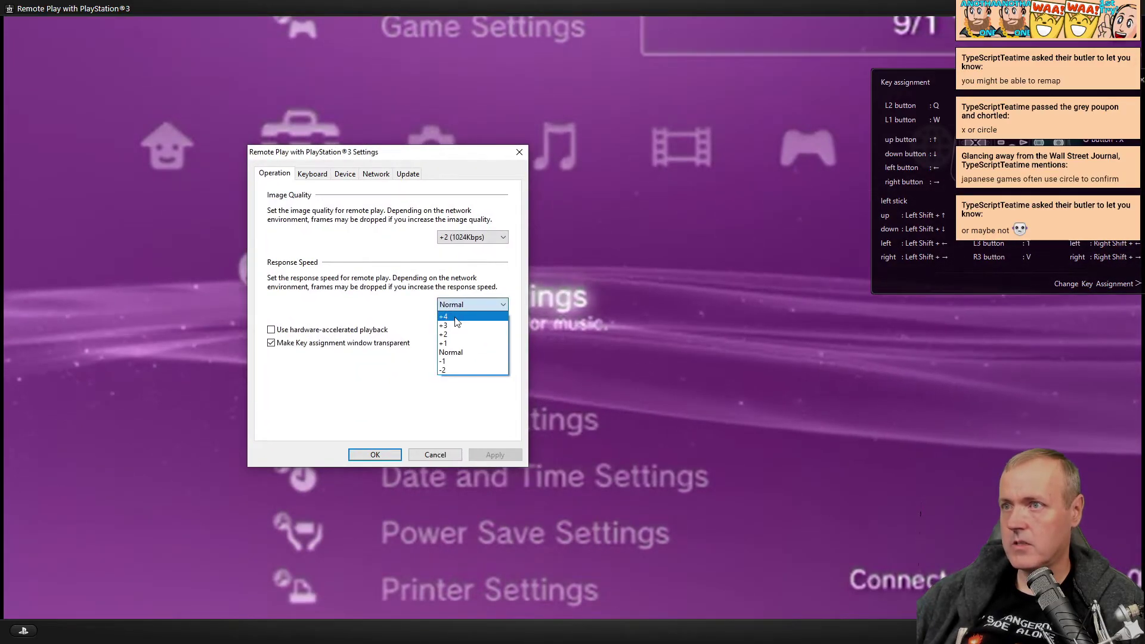
click(331, 329)
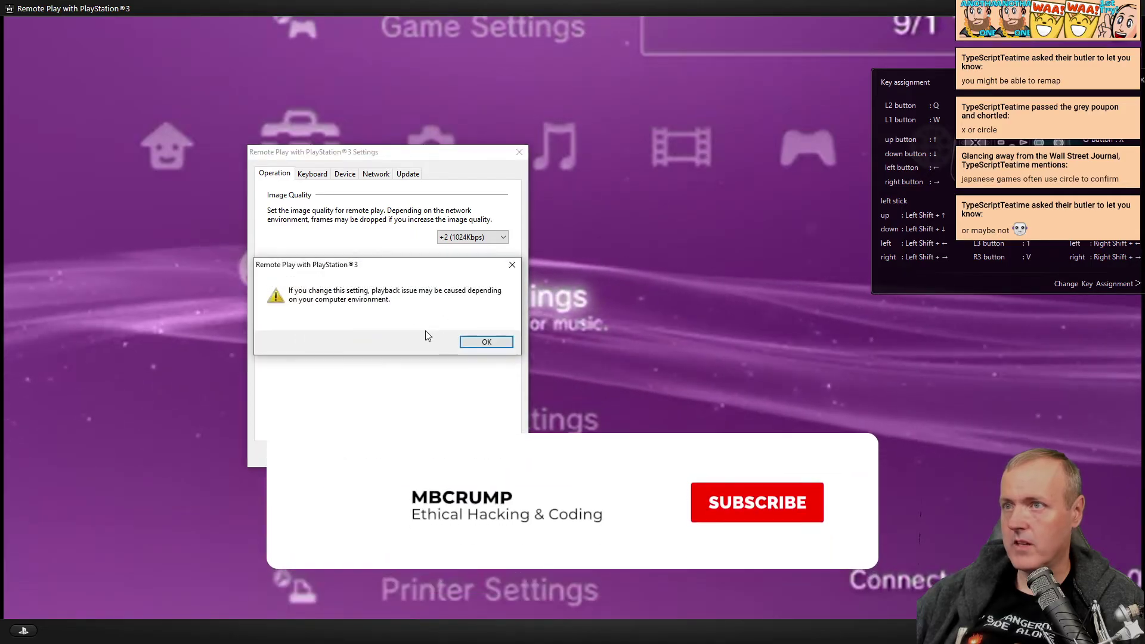
click(486, 342)
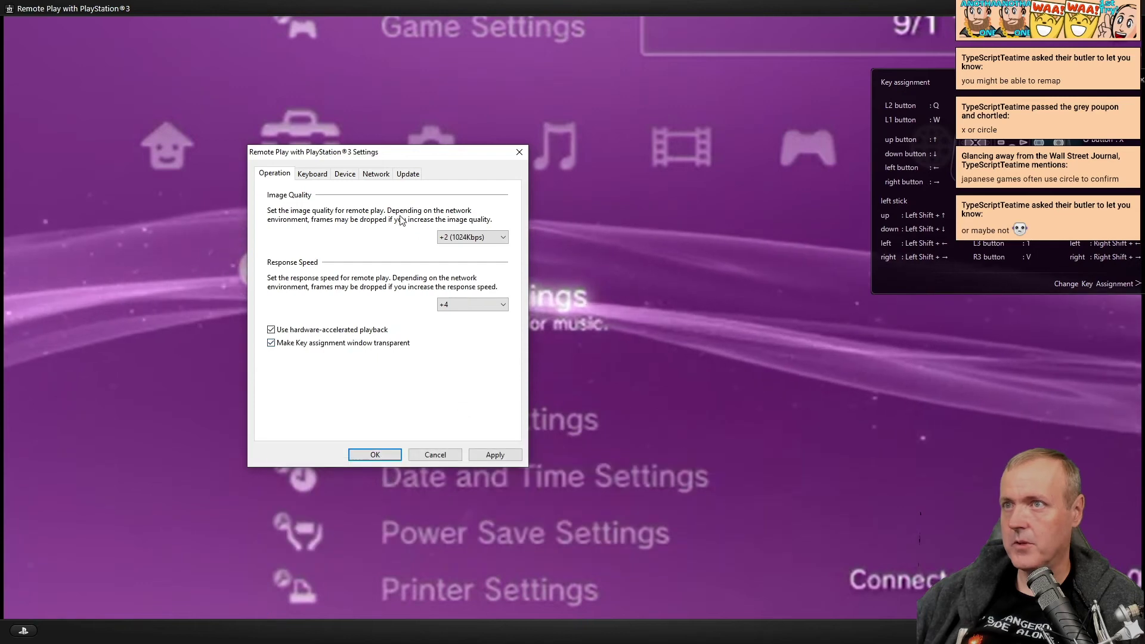
- Check the keyboard, device and network settings, and apply the changed operation settings
click(312, 174)
click(344, 174)
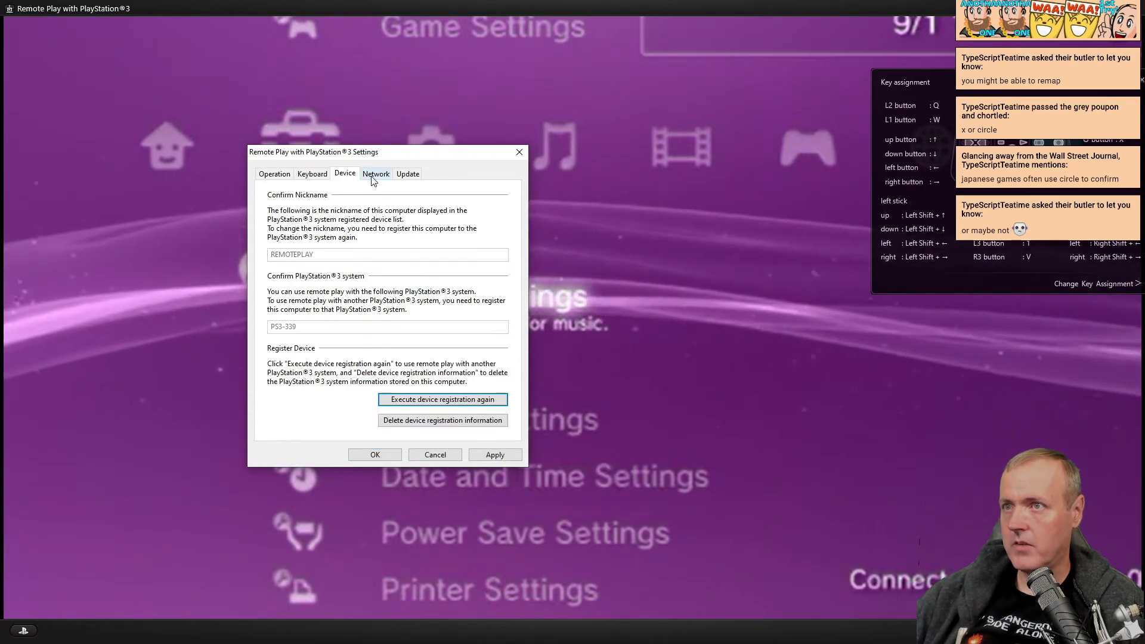
click(376, 174)
click(274, 174)
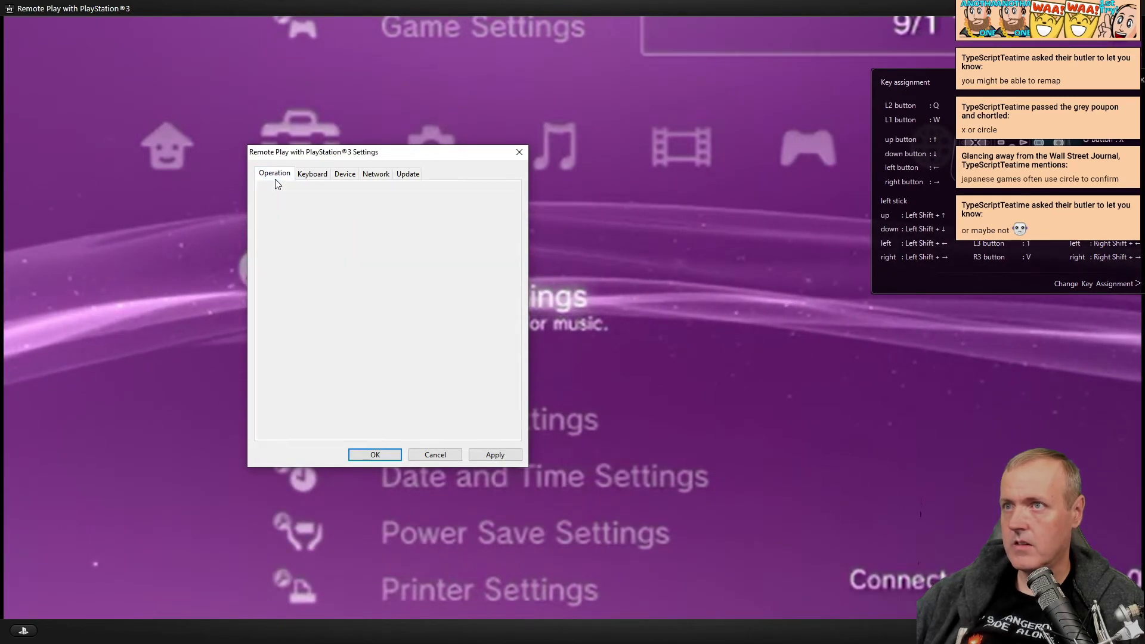
click(493, 456)
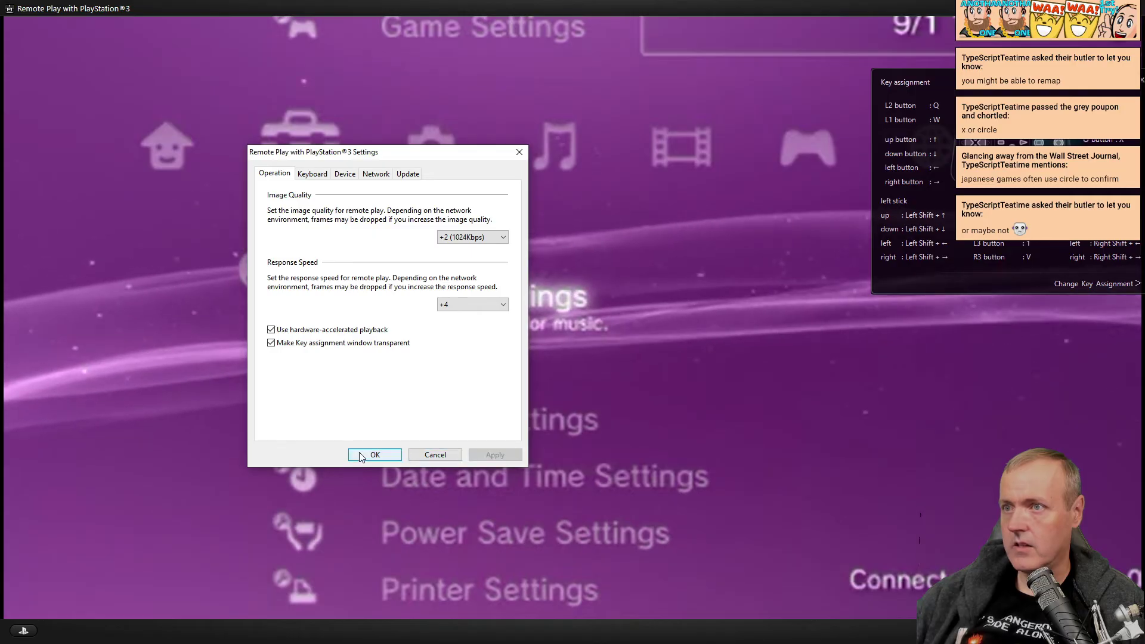
click(374, 455)
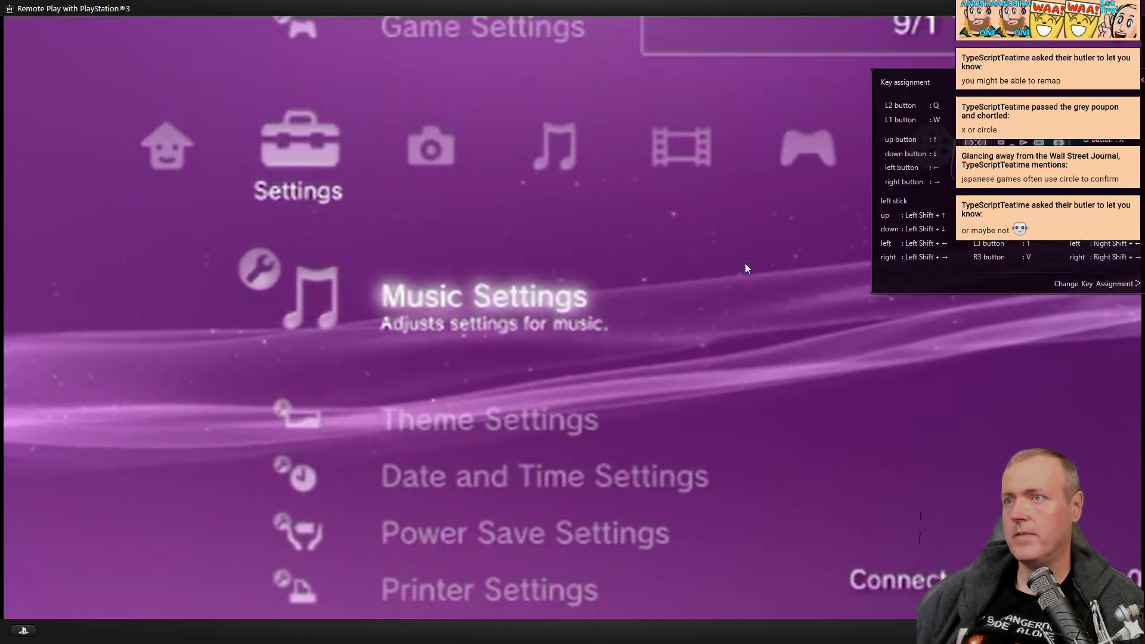
- Test the menu response and try to launch RetroArch PS3 from the PlayStation®3 folder
key(Up)
key(Down)
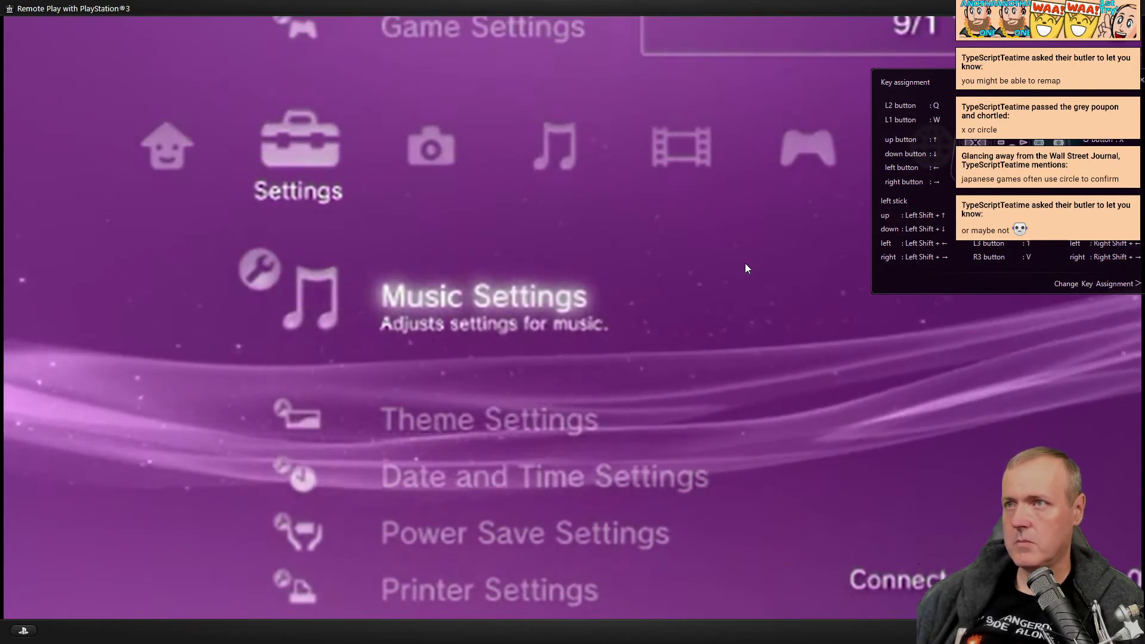
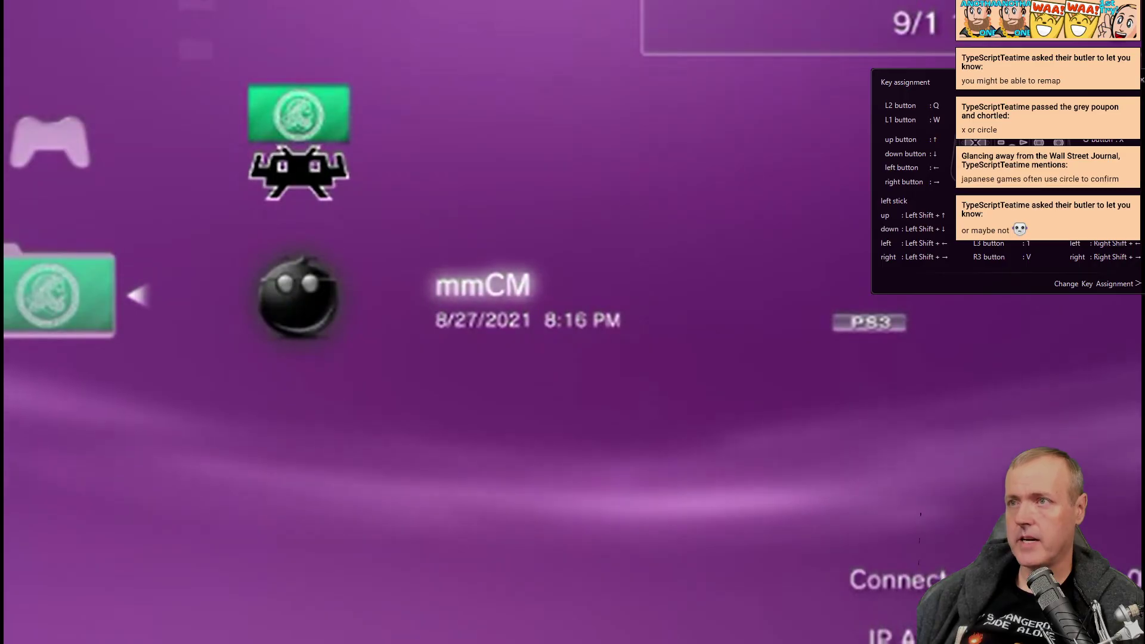
key(Up)
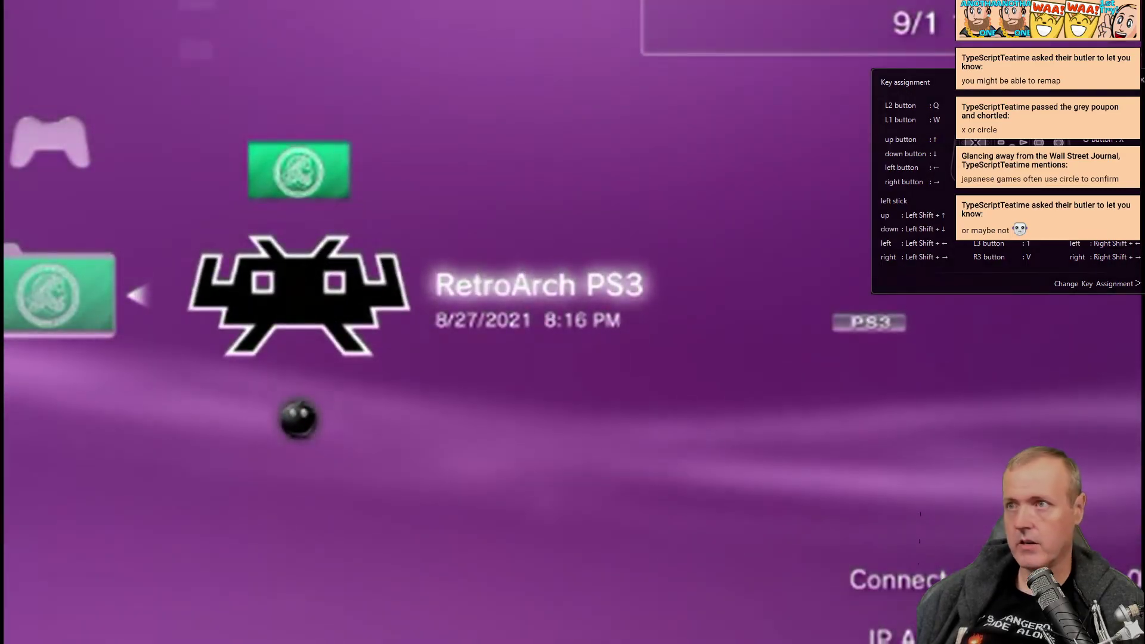
key(z)
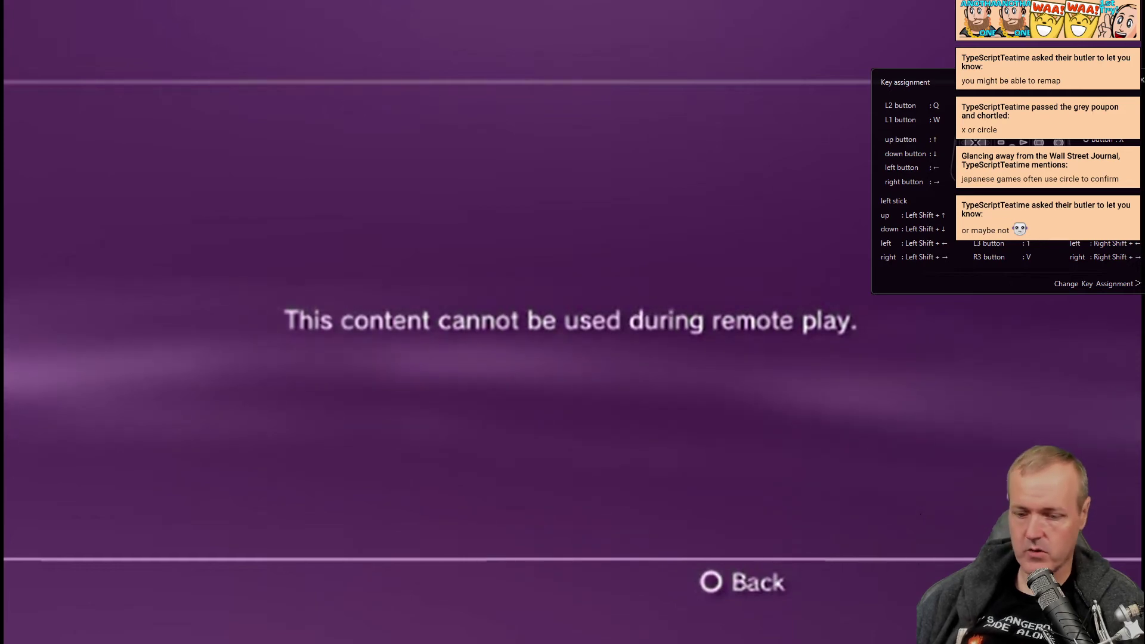
key(x)
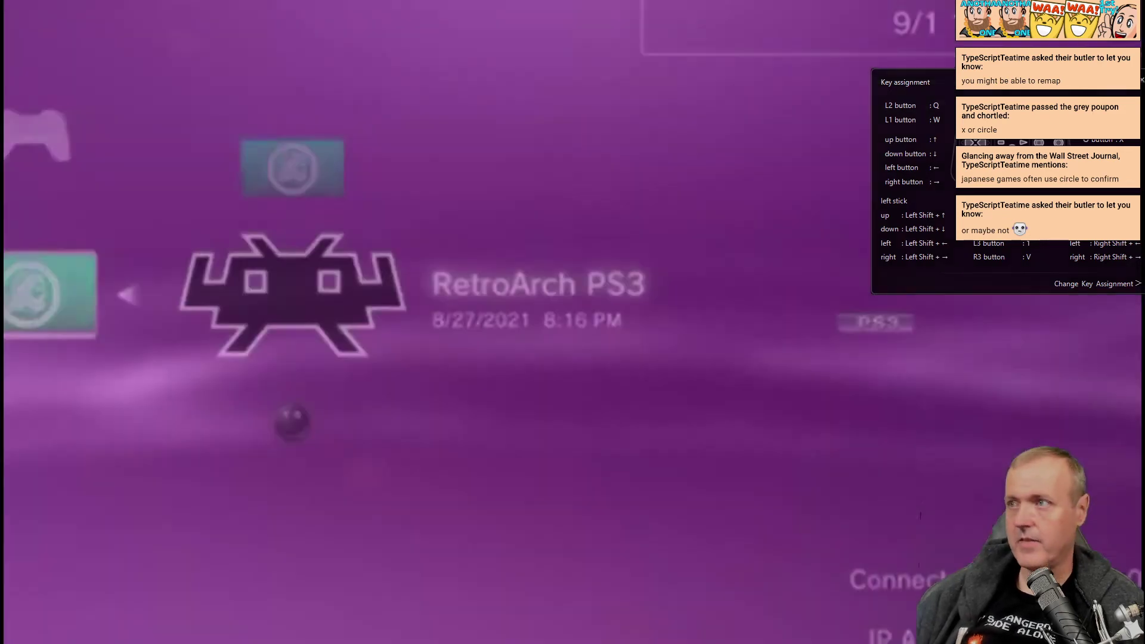
- Browse the PS3's Network category, return to the Game category and look inside the PlayStation®3 folder
key(Left)
key(Right)
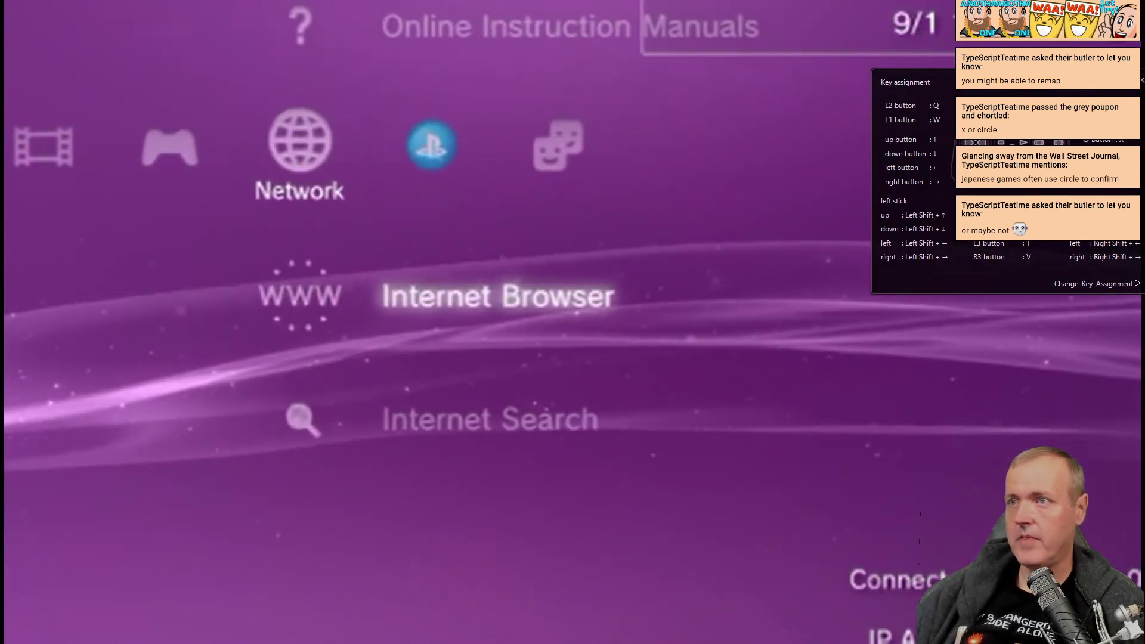
key(Down)
key(Left)
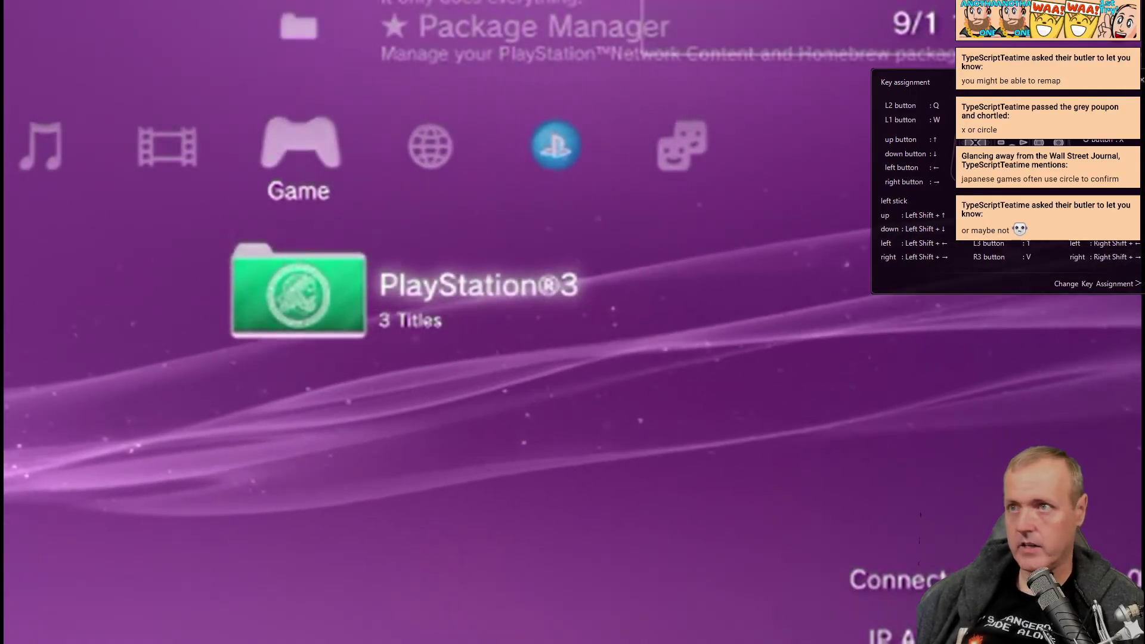
key(x)
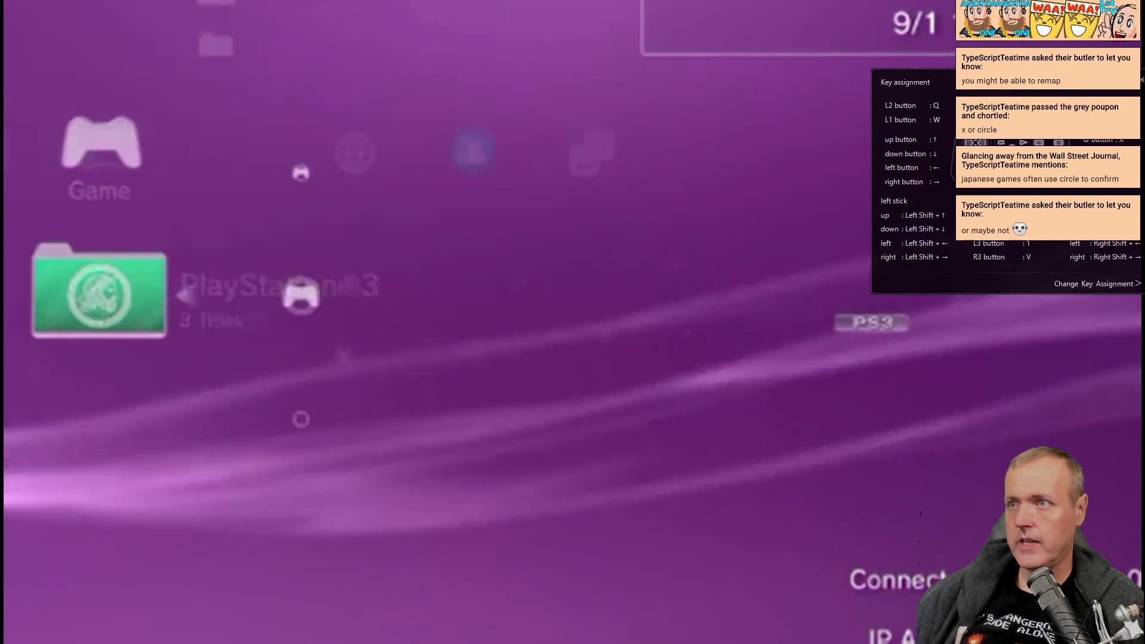
key(Up)
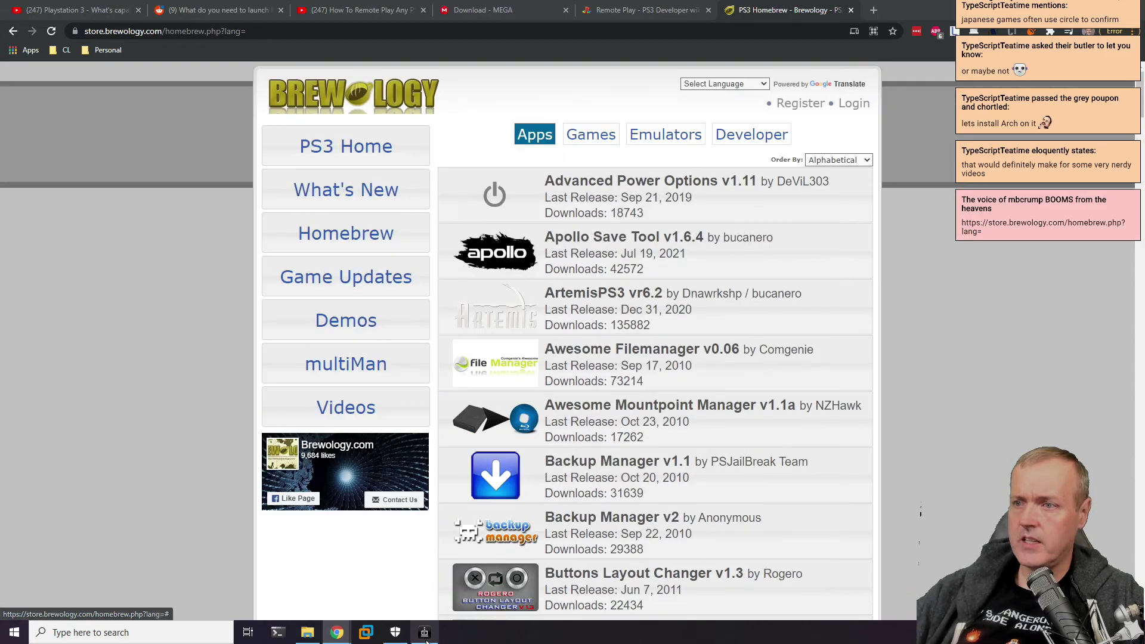
- Switch to the Remote Play window, look over the Package Manager's install and delete options, and return to the PlayStation®3 folder
click(425, 635)
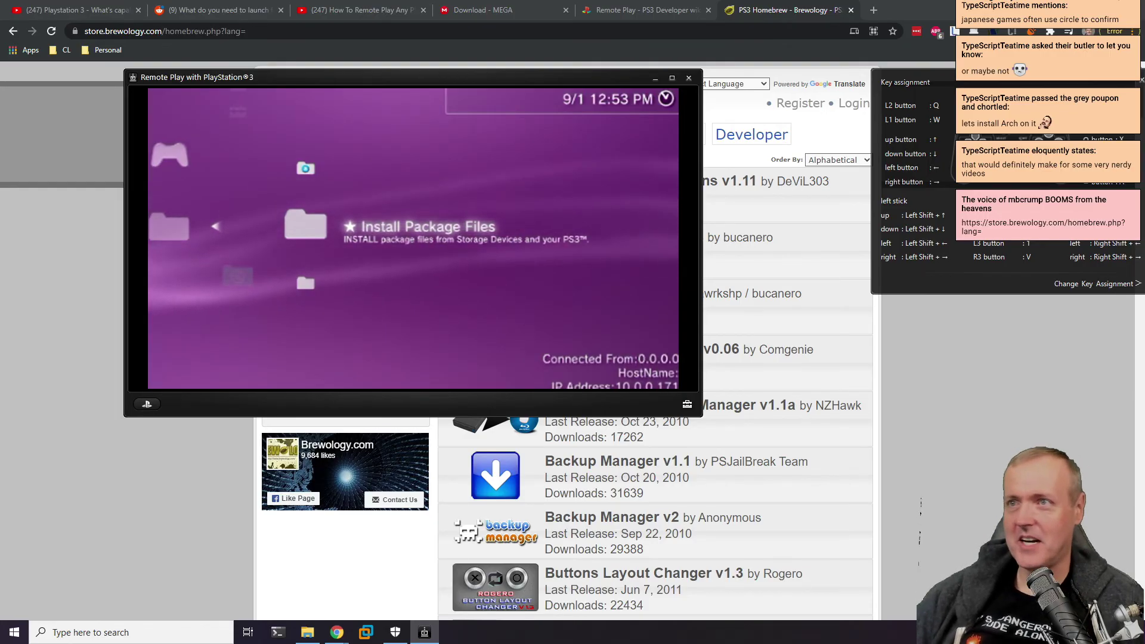
key(Down)
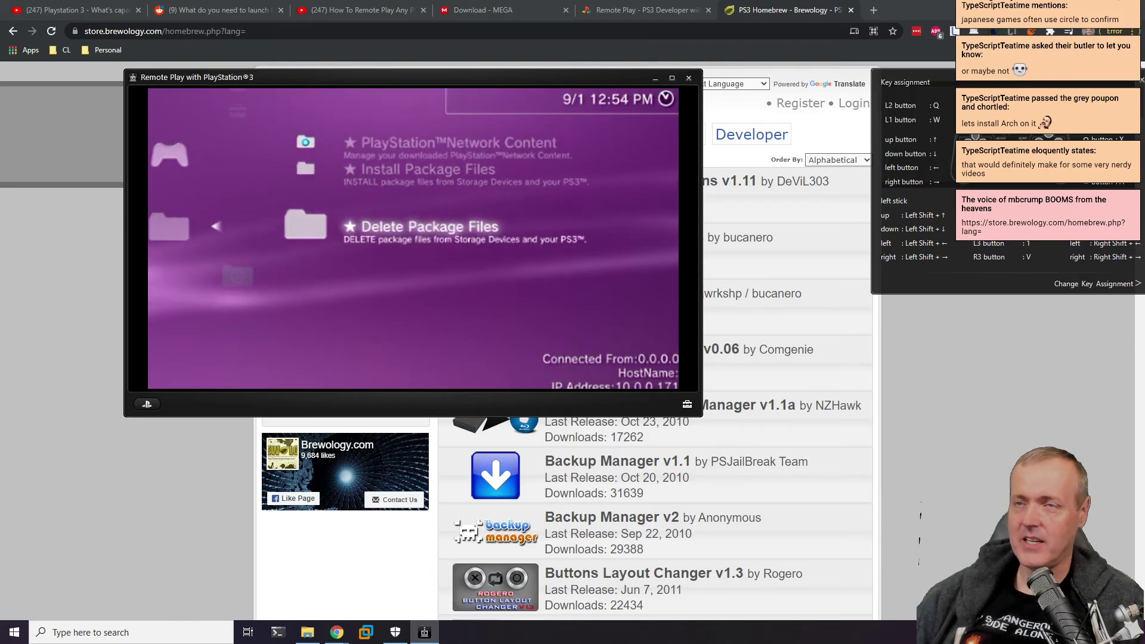
key(x)
key(Down)
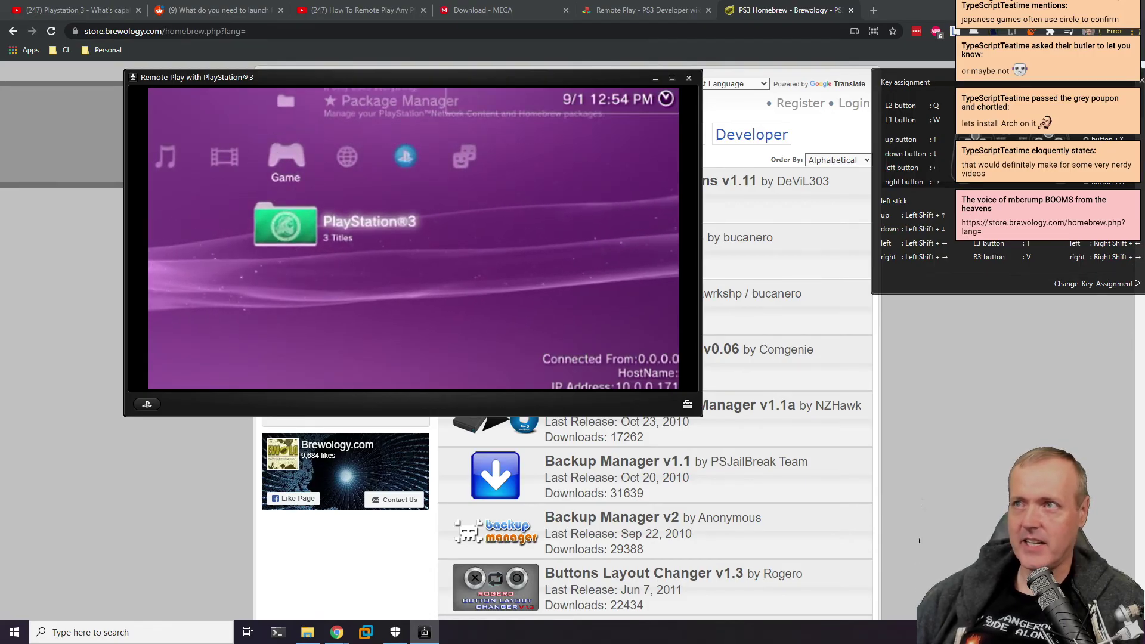